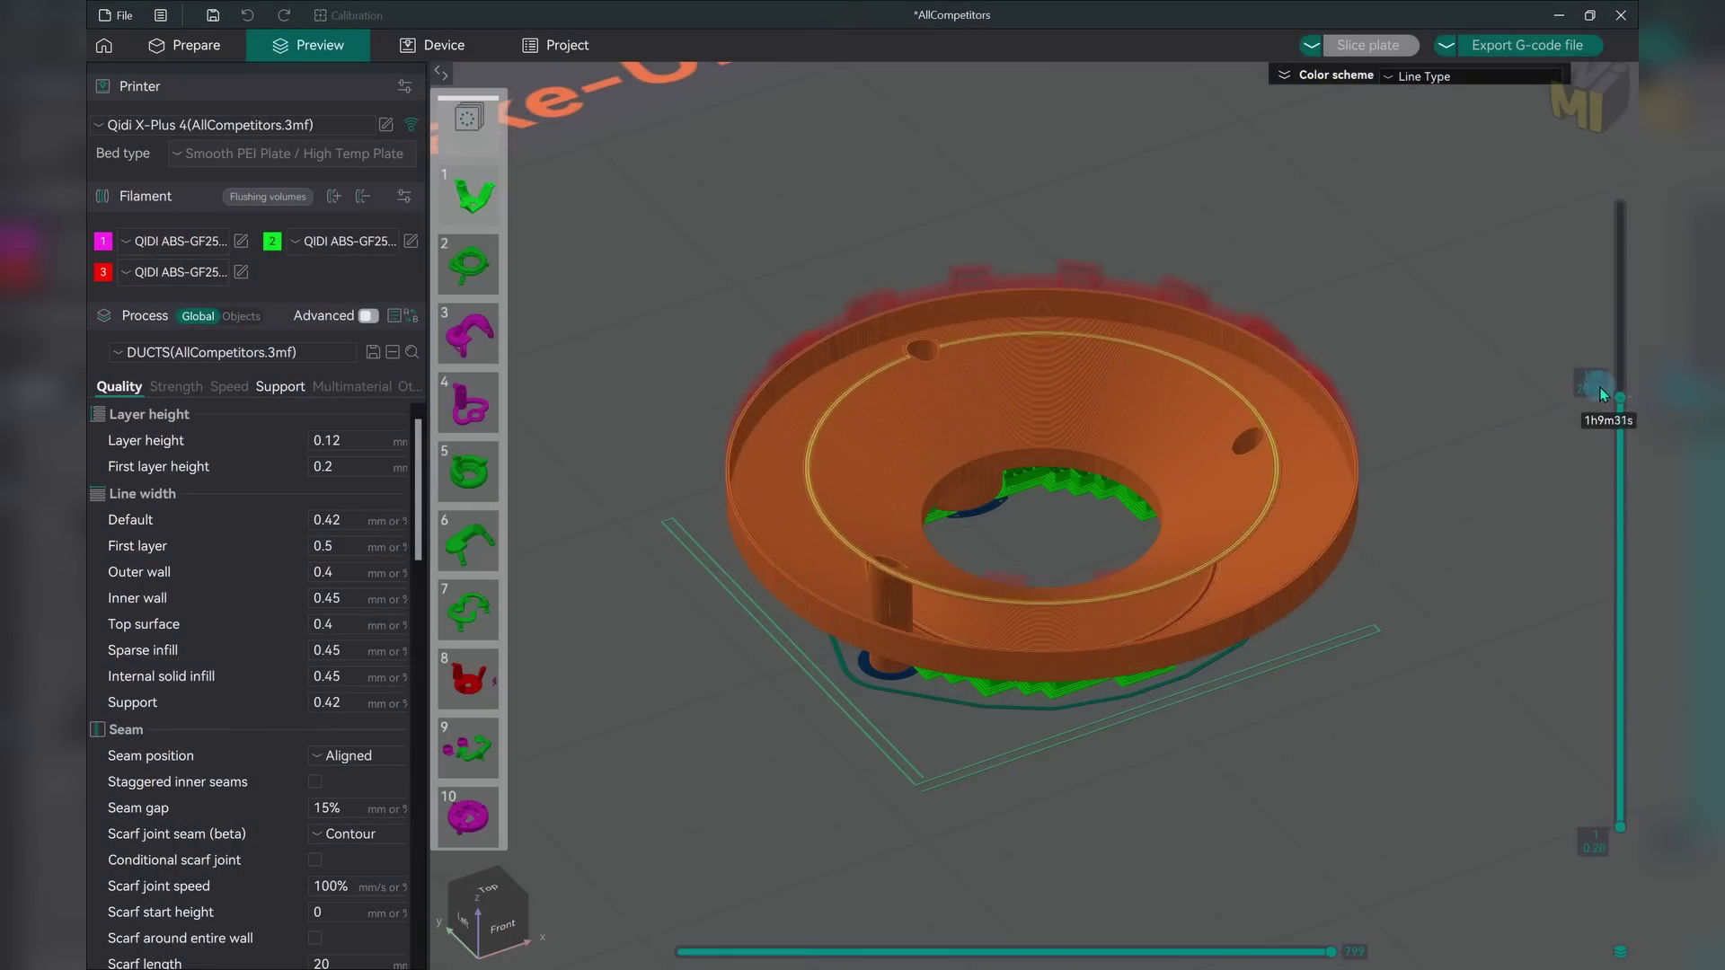
Scrub through the duct's upper sliced layers to the bridge areas resting on green supports
left_click_drag(1599, 392, 1590, 327)
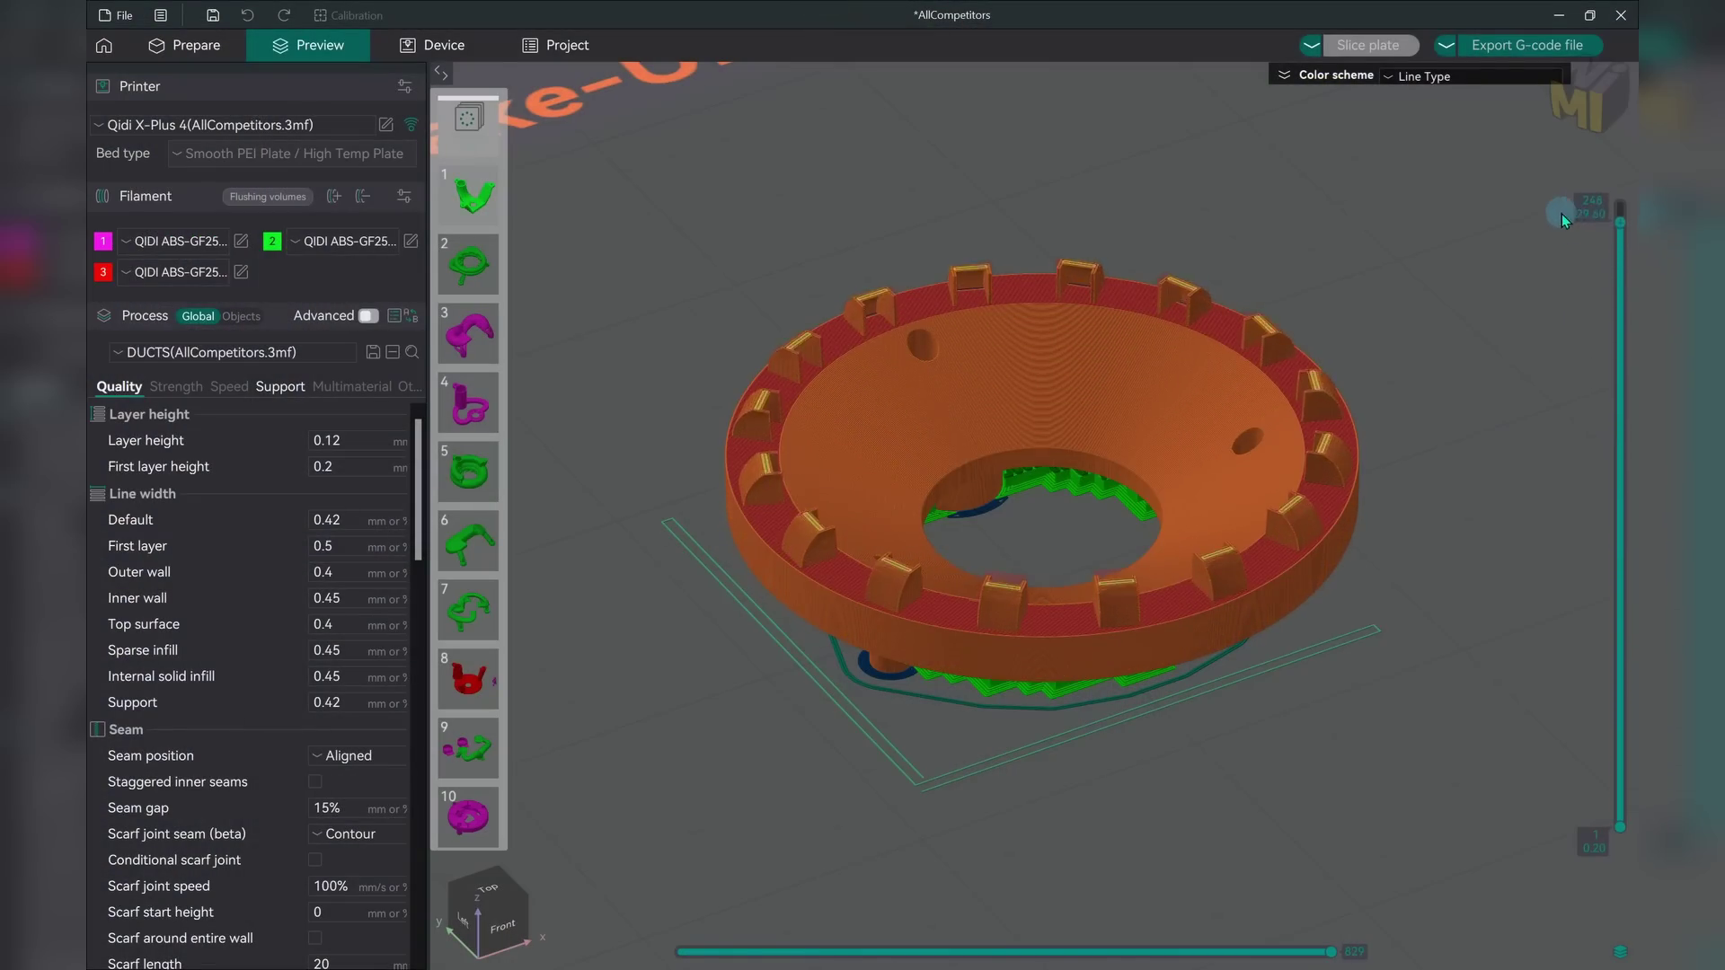
left_click_drag(1561, 218, 1631, 325)
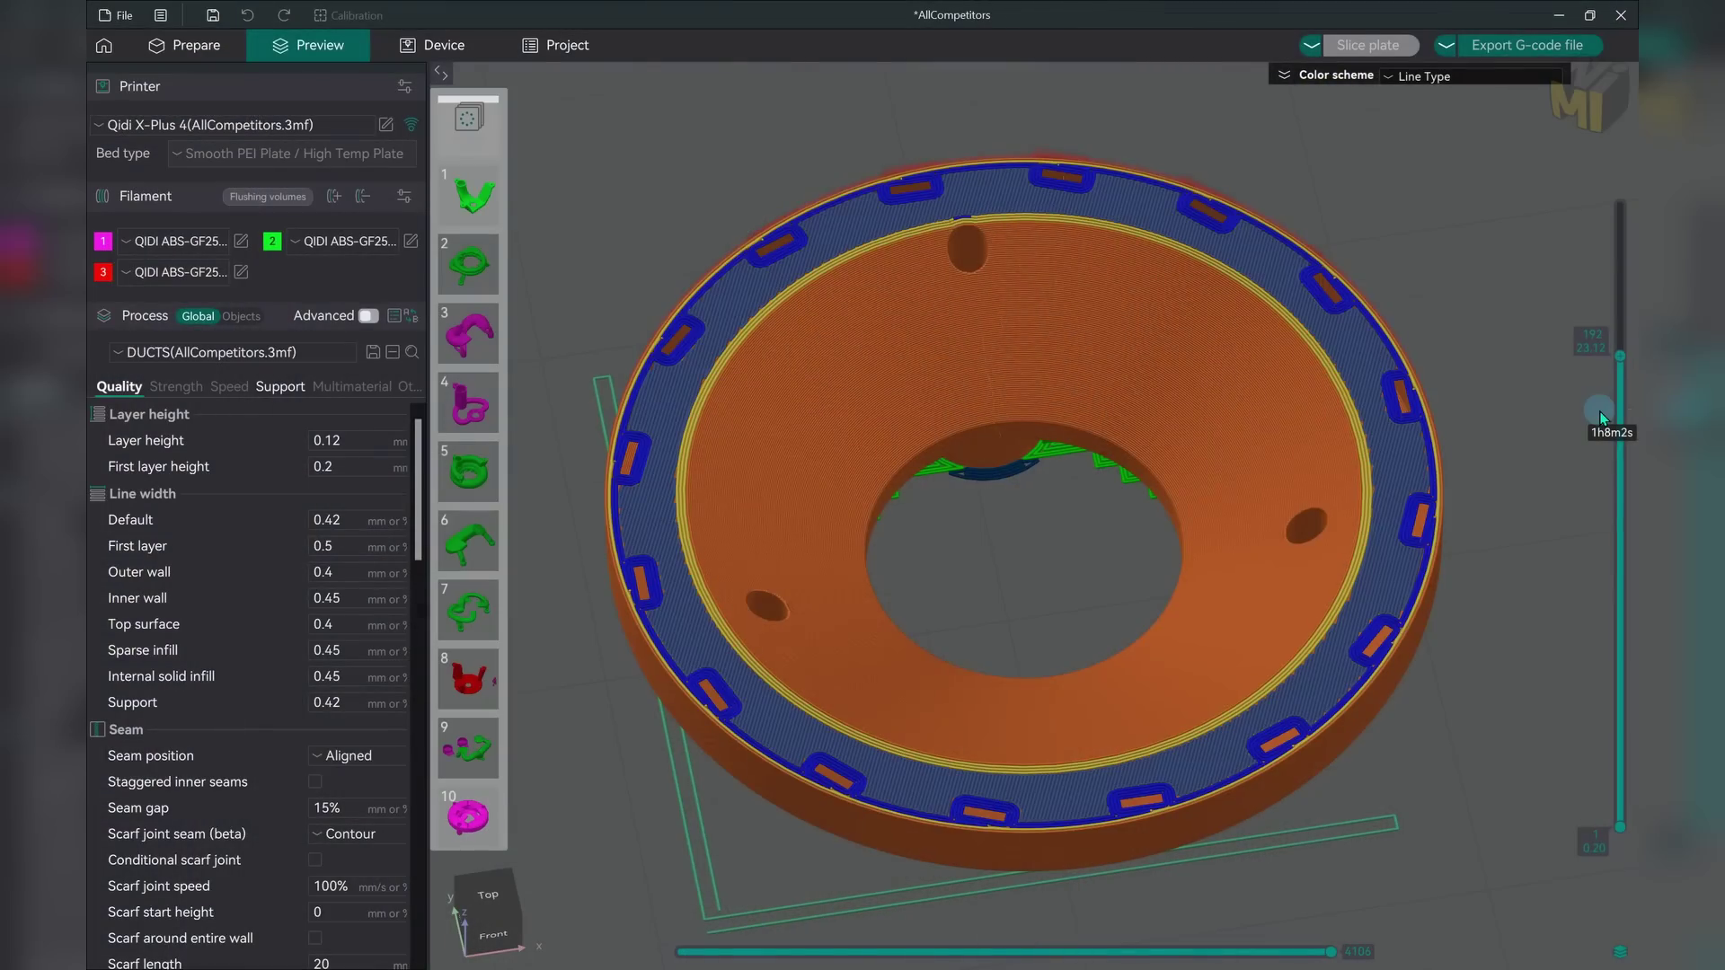
scroll(1600, 418, "up", 1)
scroll(1600, 417, "down", 1)
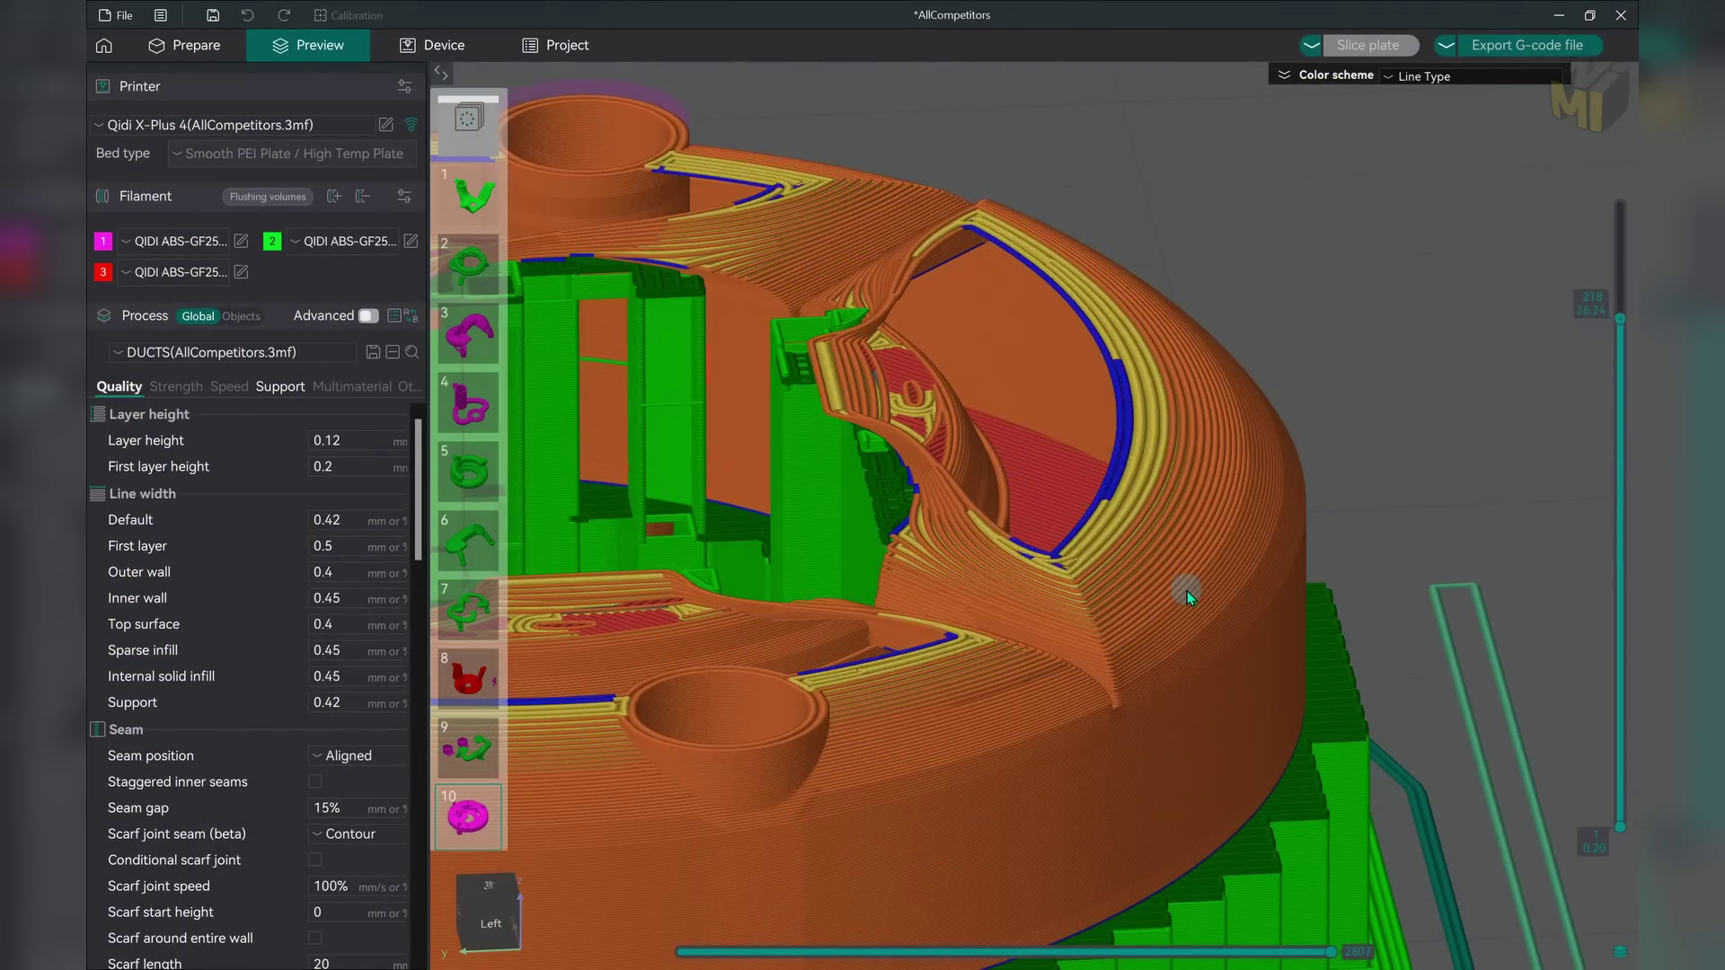
key("Up")
key("Up")
key("Up")
key("Up")
key("Up")
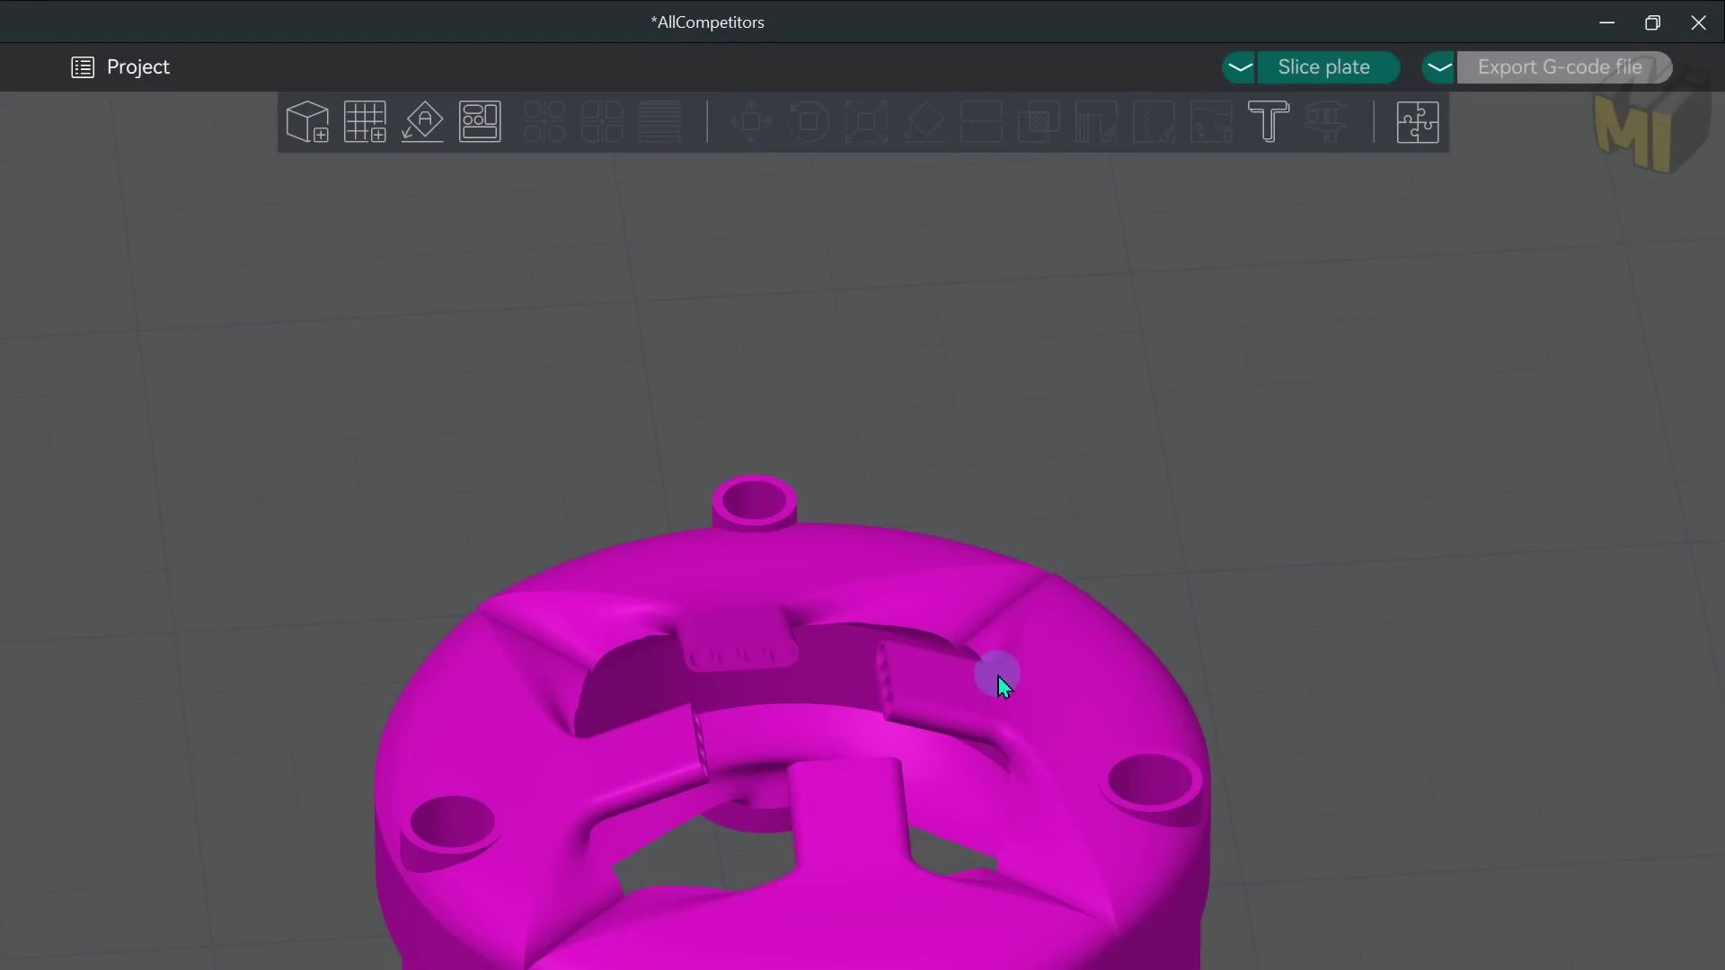
Apply adaptive variable layer heights (quality 0.50) with radius 5 smoothing to the duct
left_click(999, 675)
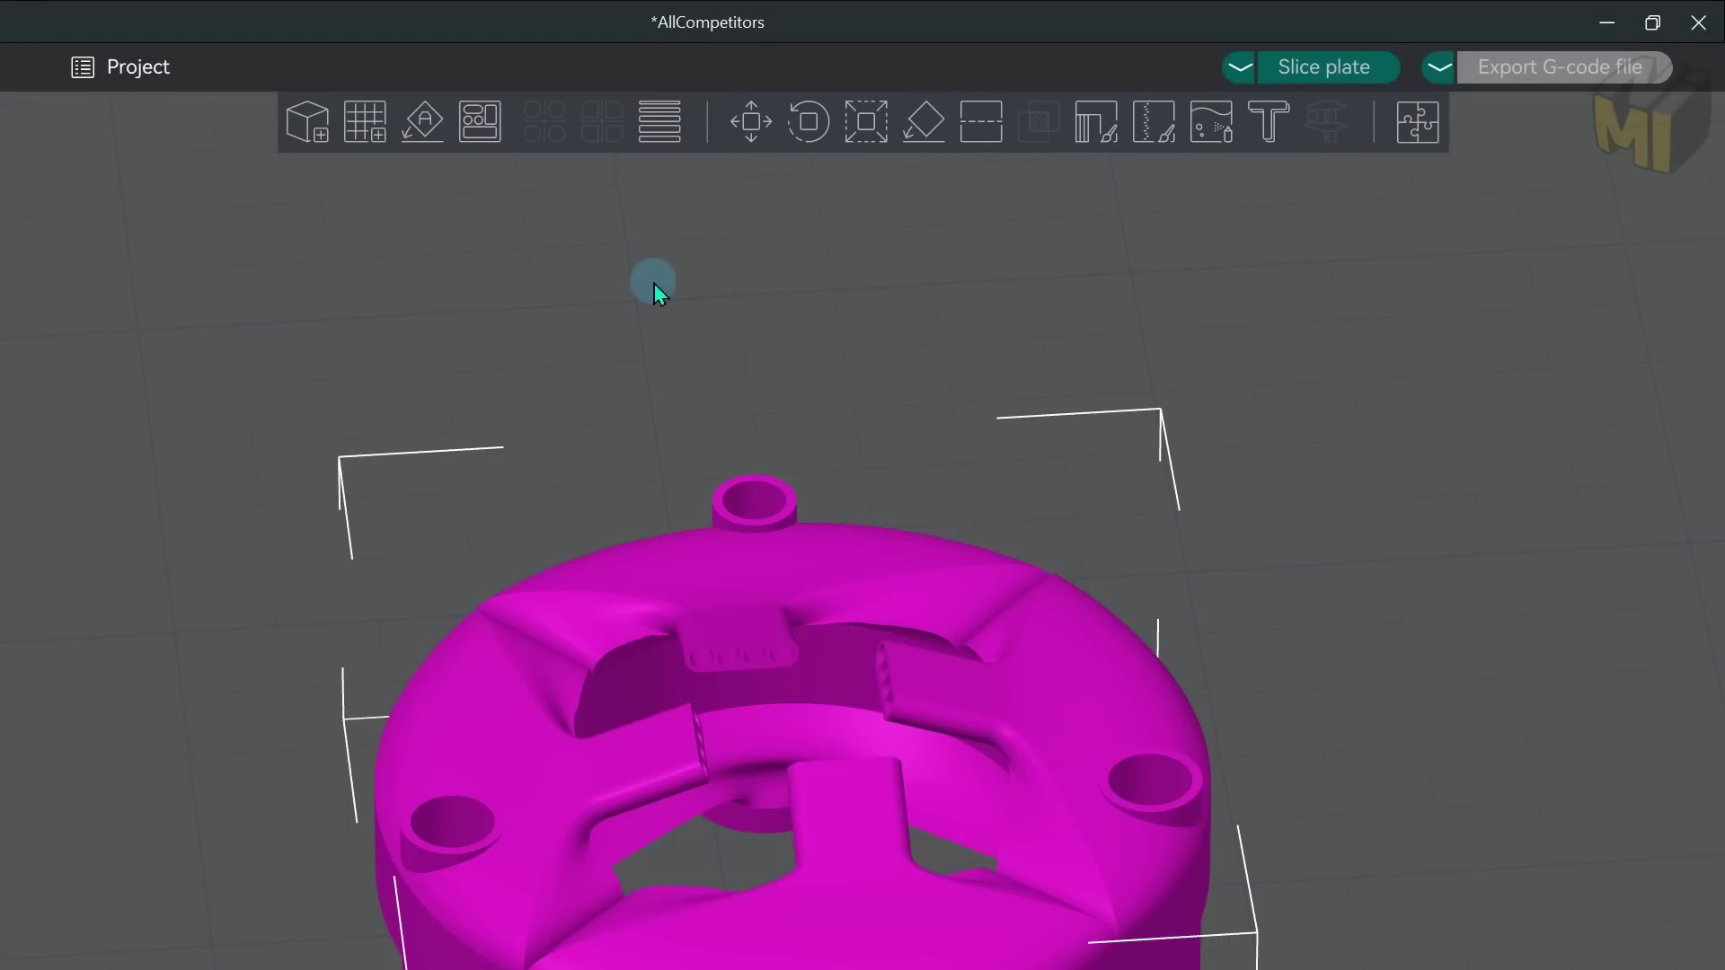
left_click(655, 138)
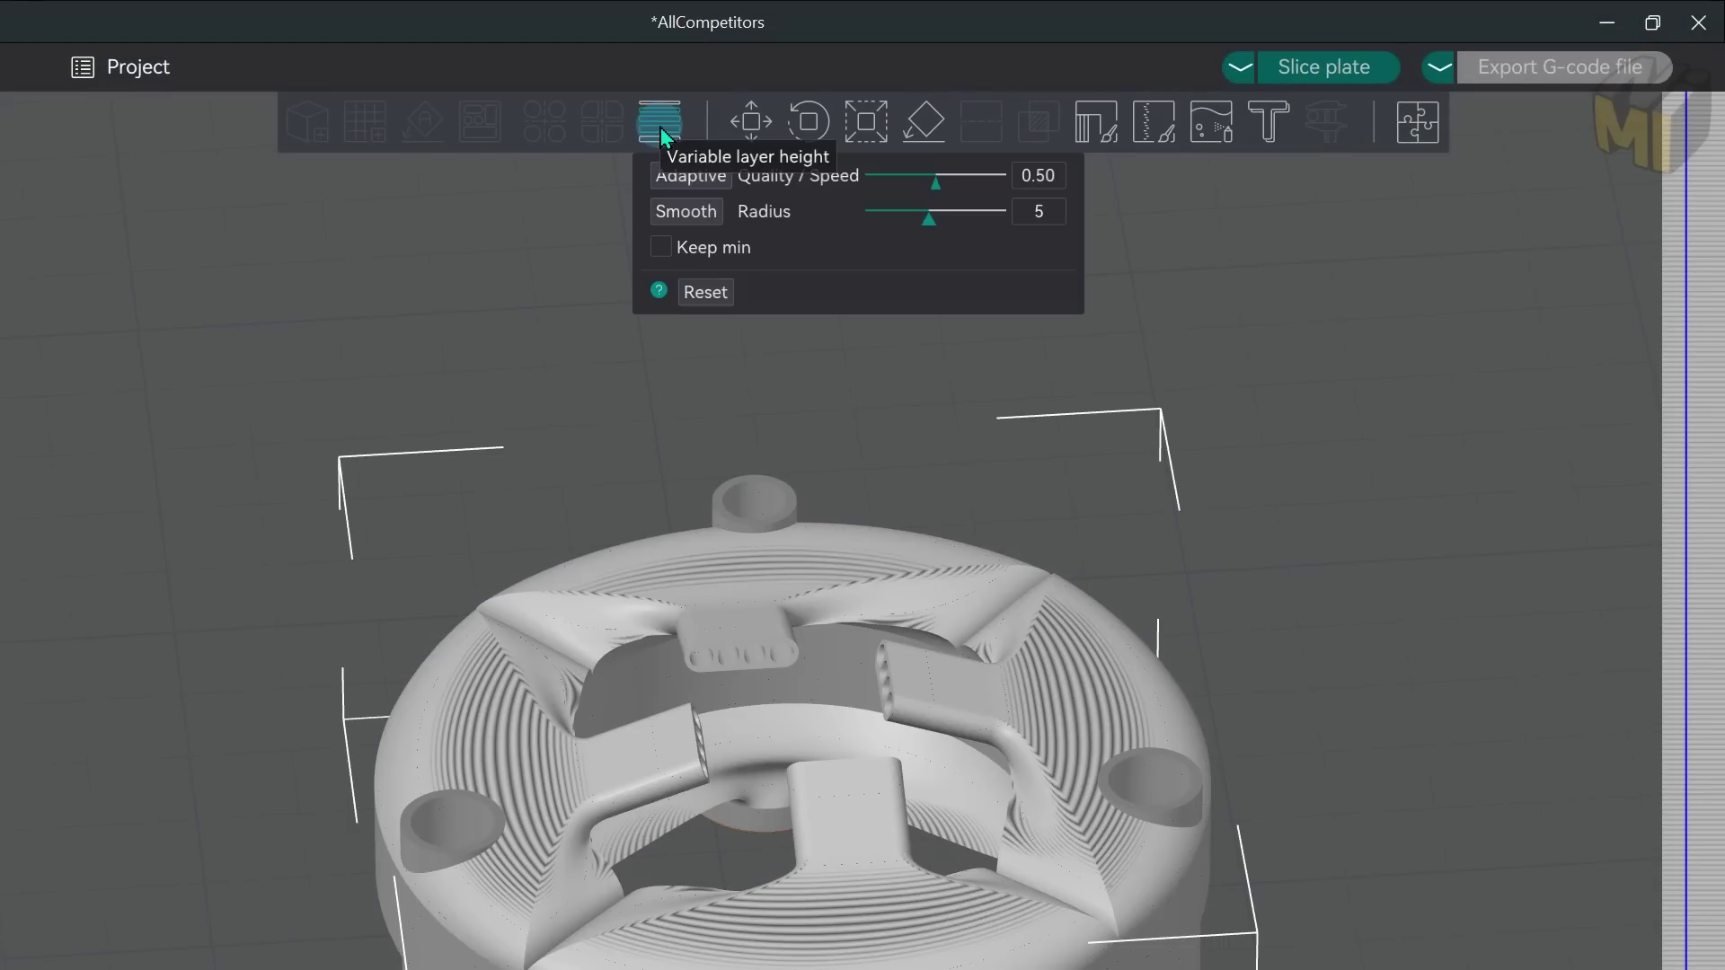
left_click(690, 177)
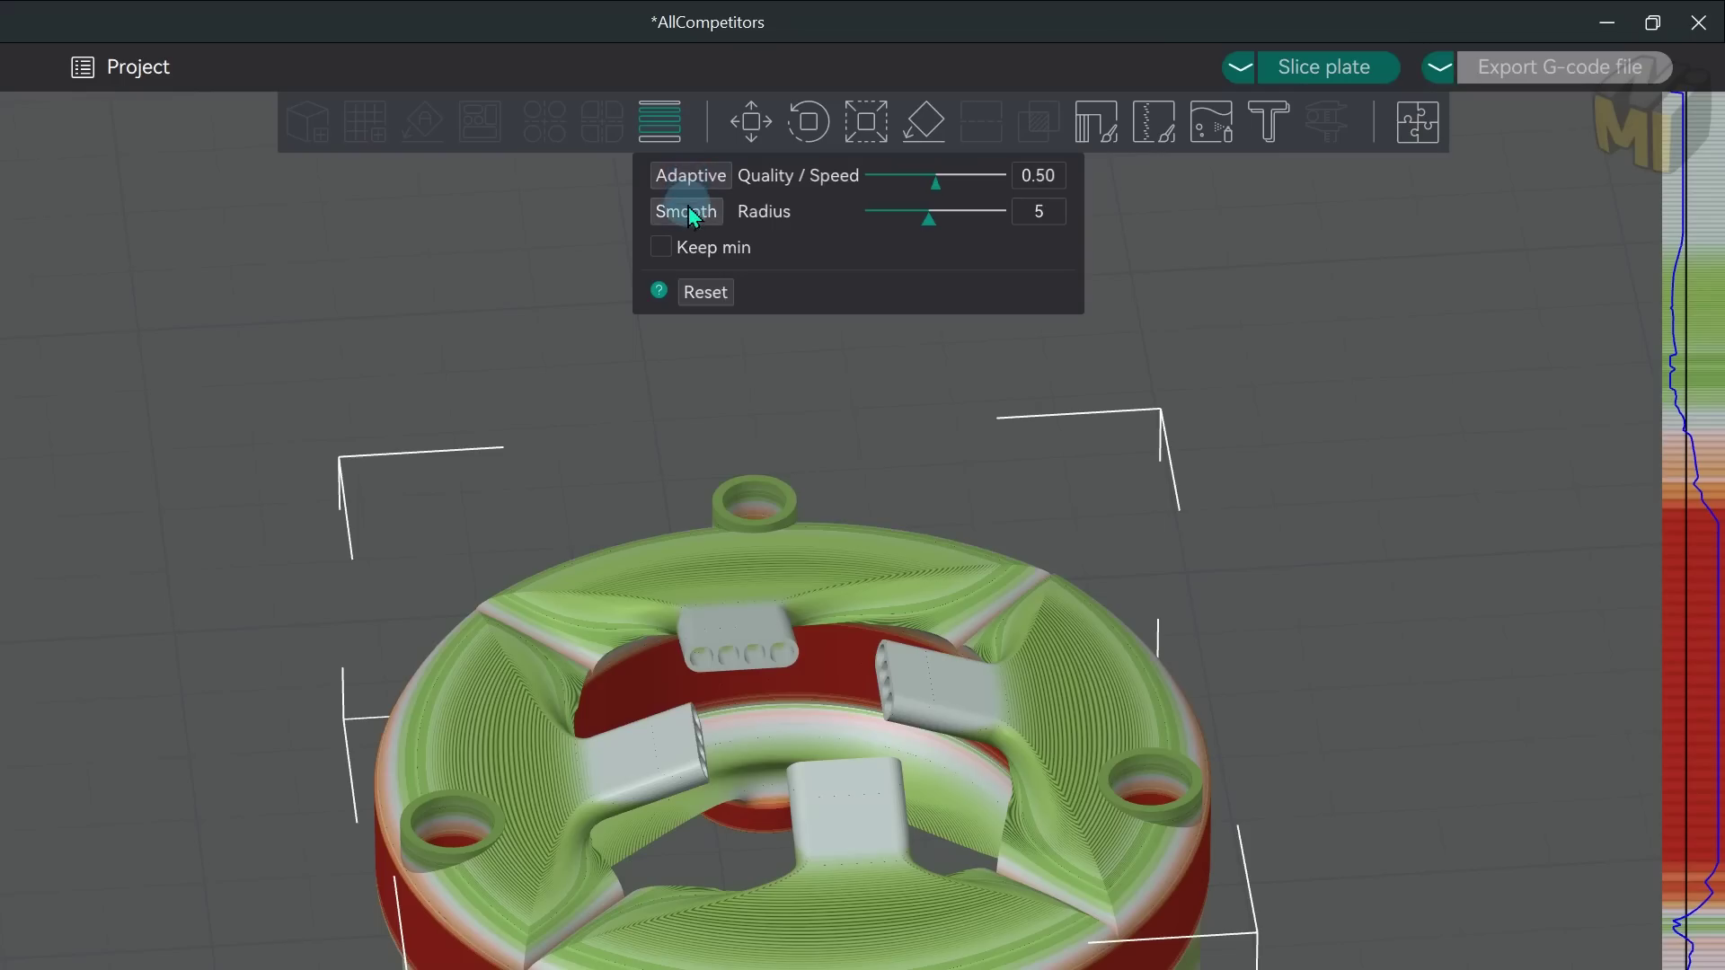
left_click(687, 211)
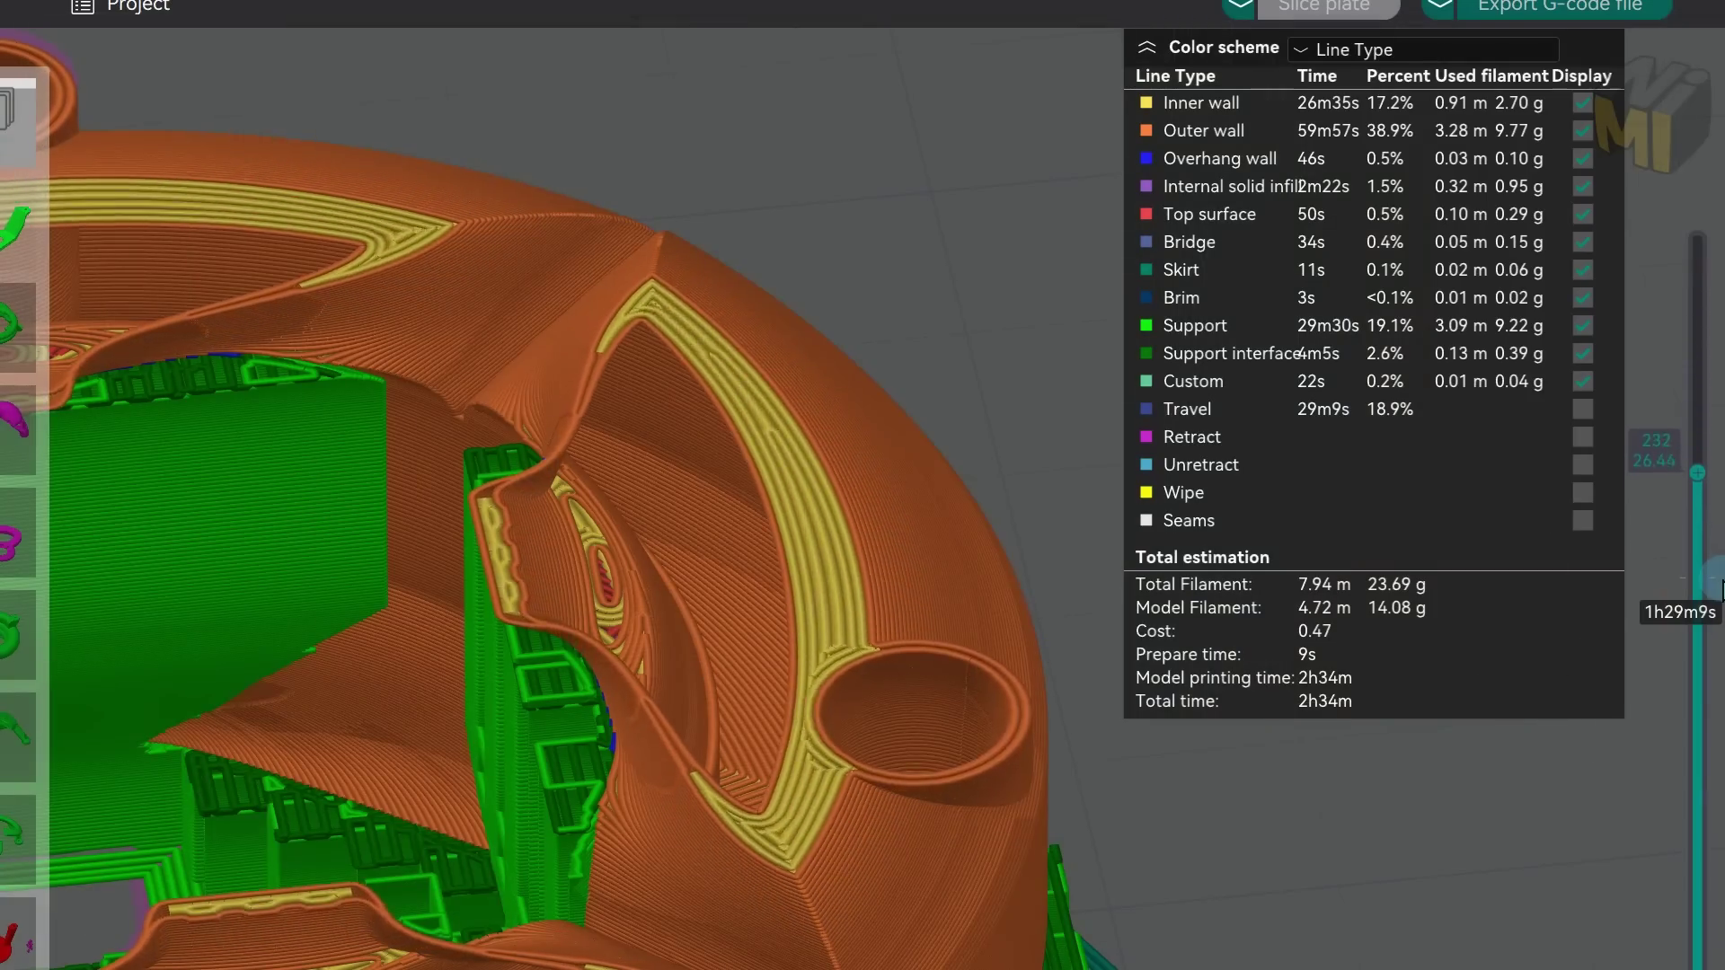
Scroll the layer slider up through the duct's higher sliced layers in Preview
scroll(1722, 588, "up", 16)
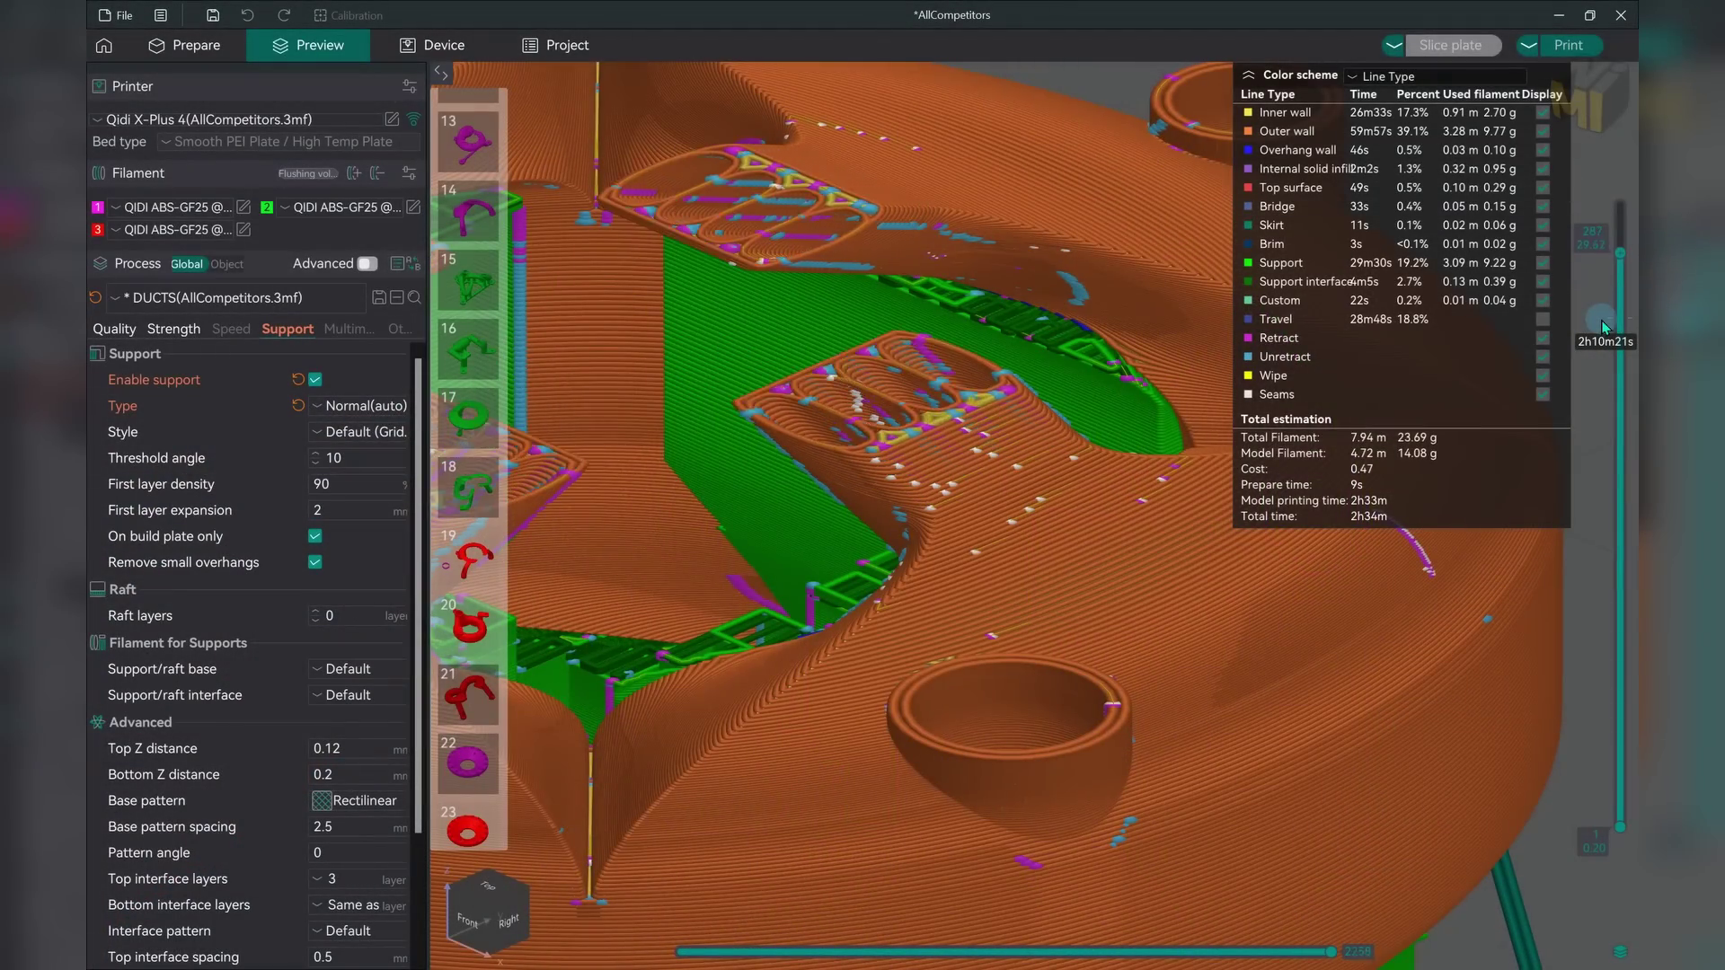
scroll(1600, 320, "up", 20)
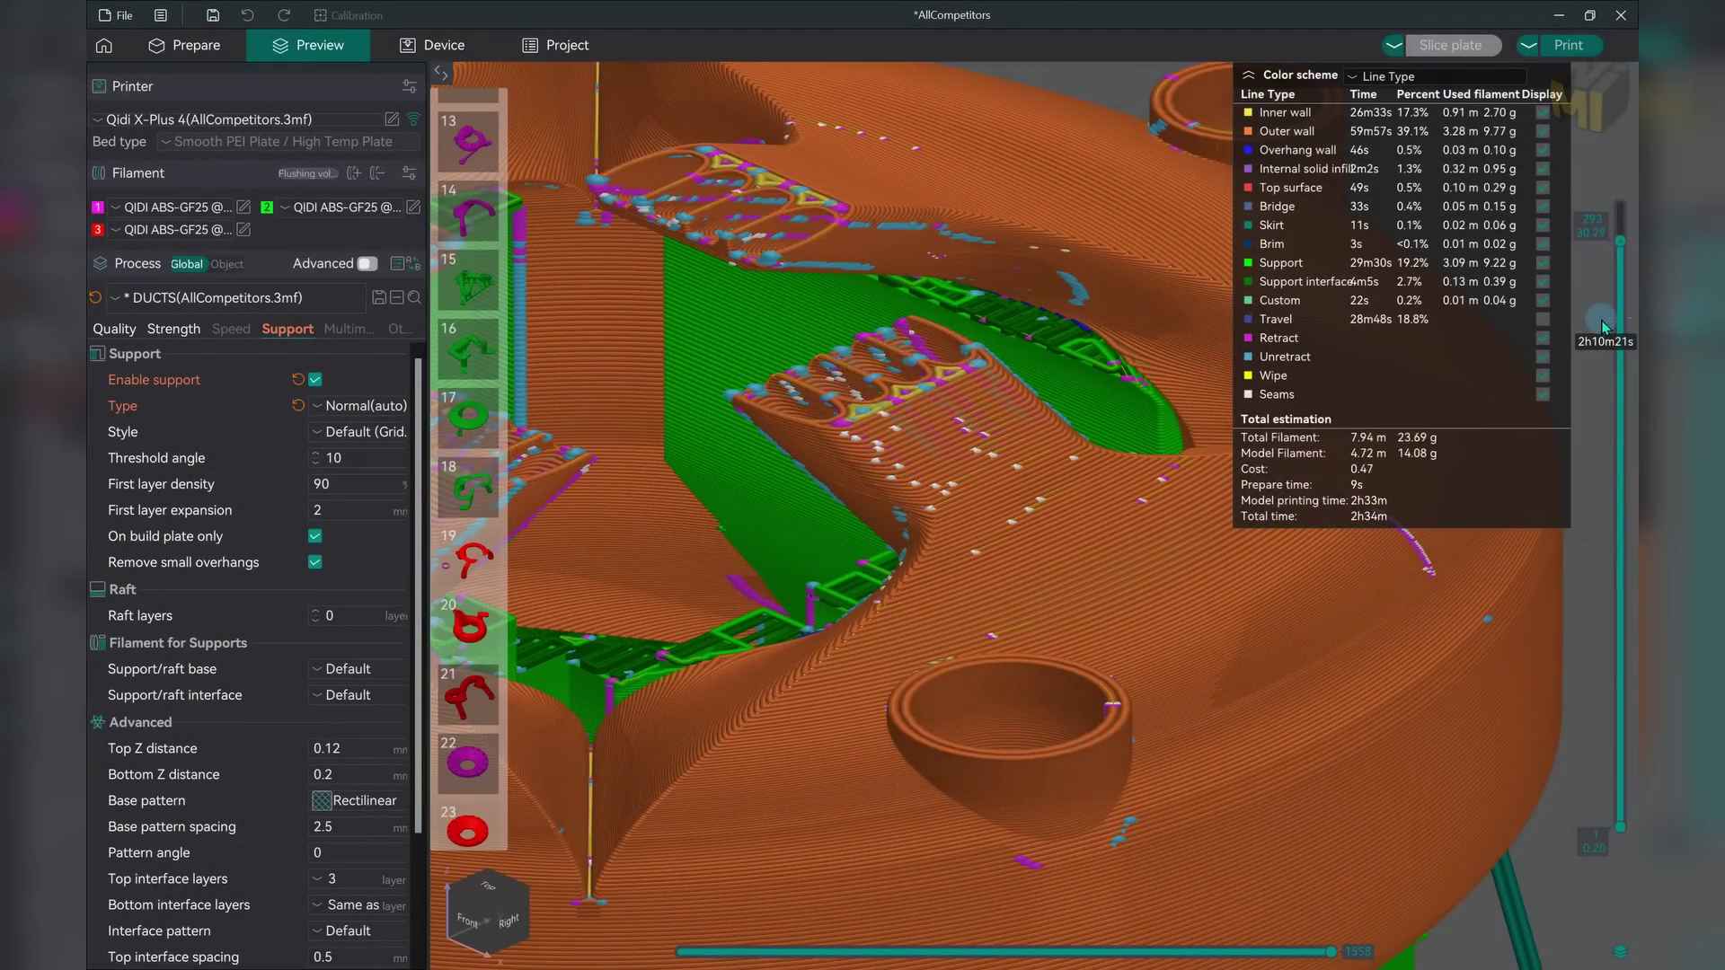
scroll(1601, 320, "up", 4)
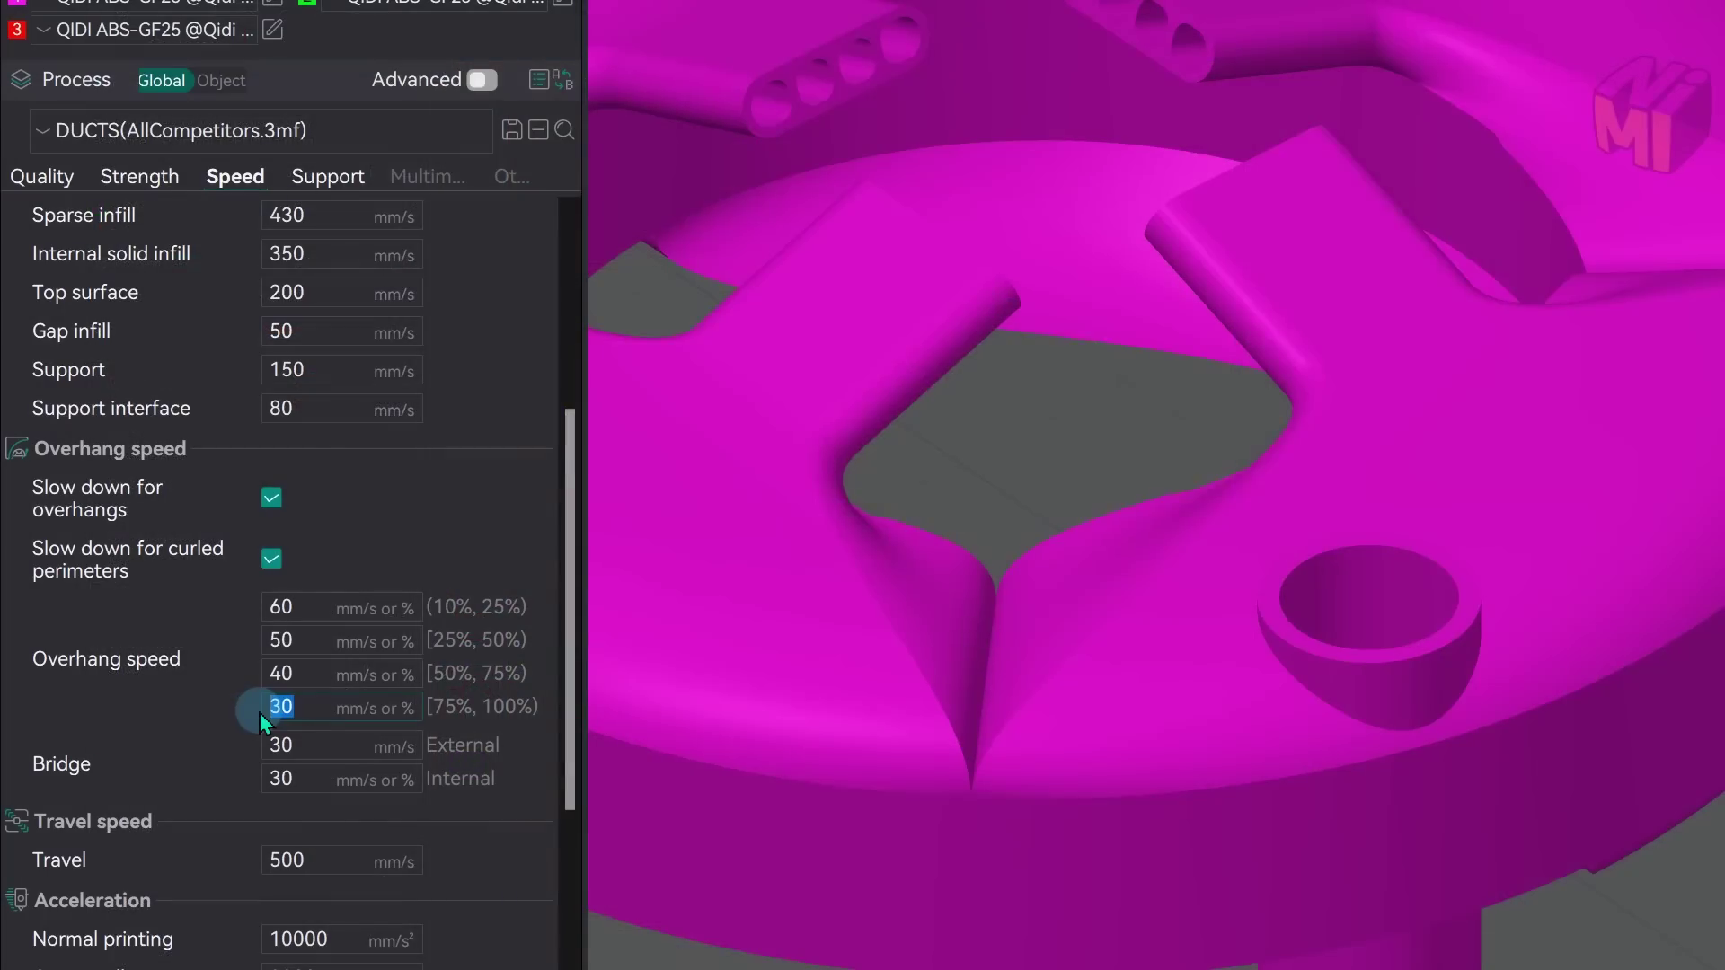
Set the 75–100% overhang speed to 10 mm/s and apply adaptive layer heights to the duct
type("1")
type("0")
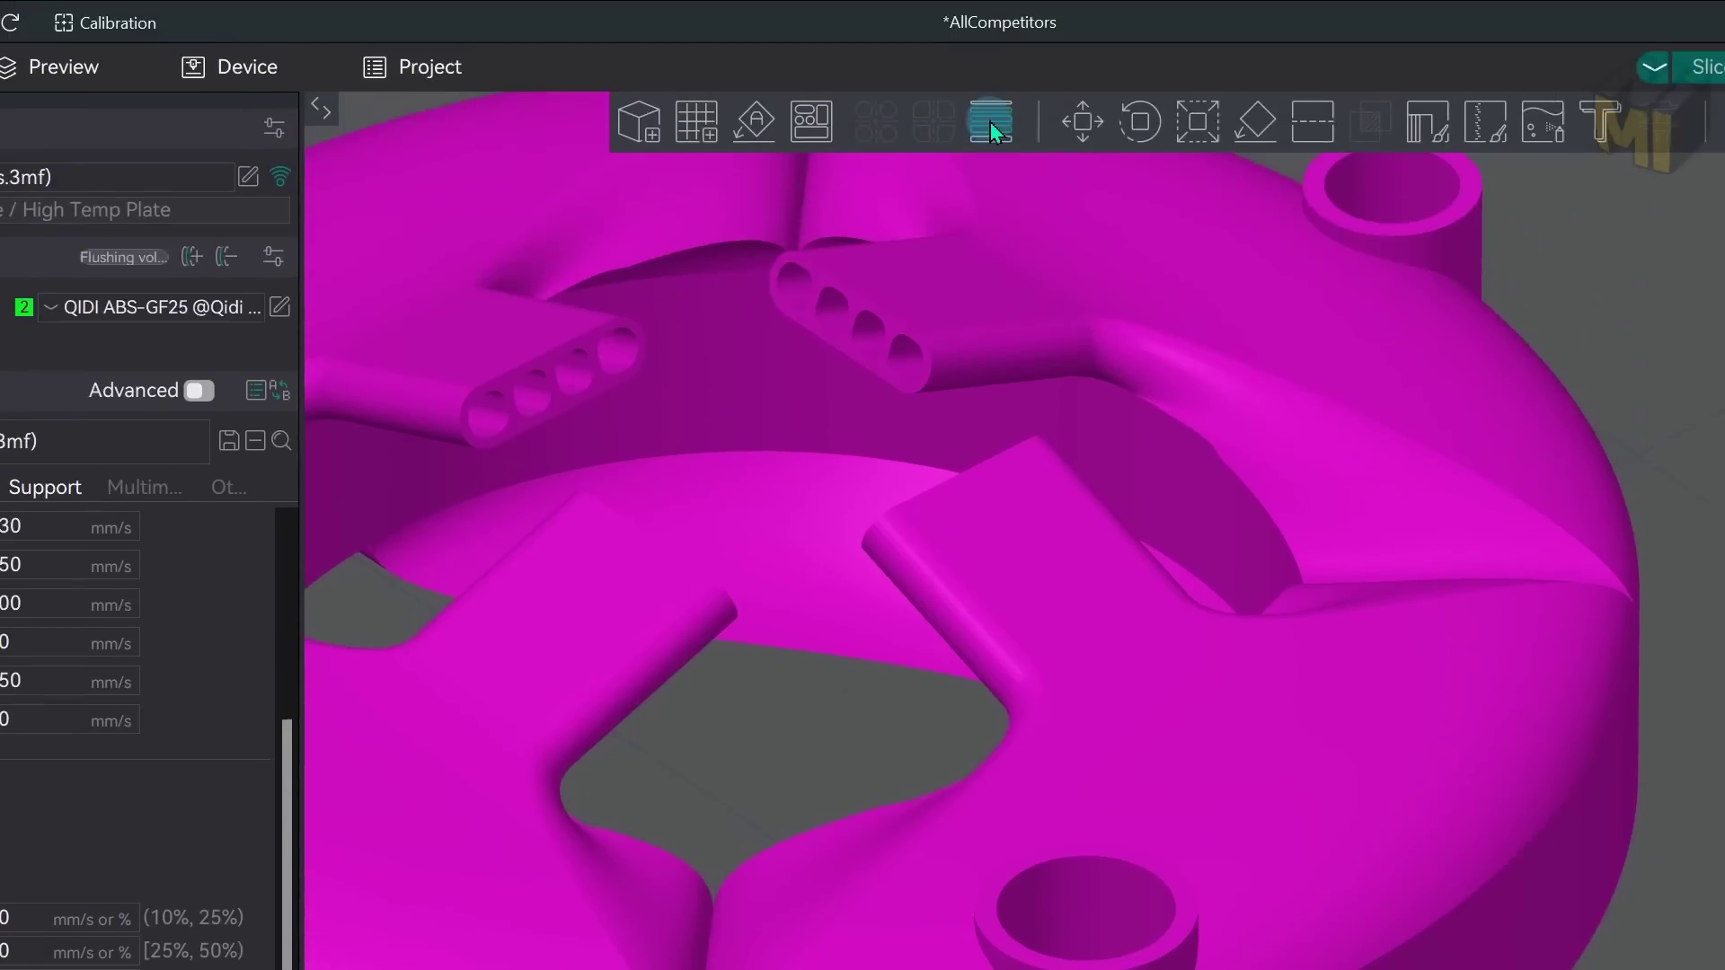
left_click(990, 121)
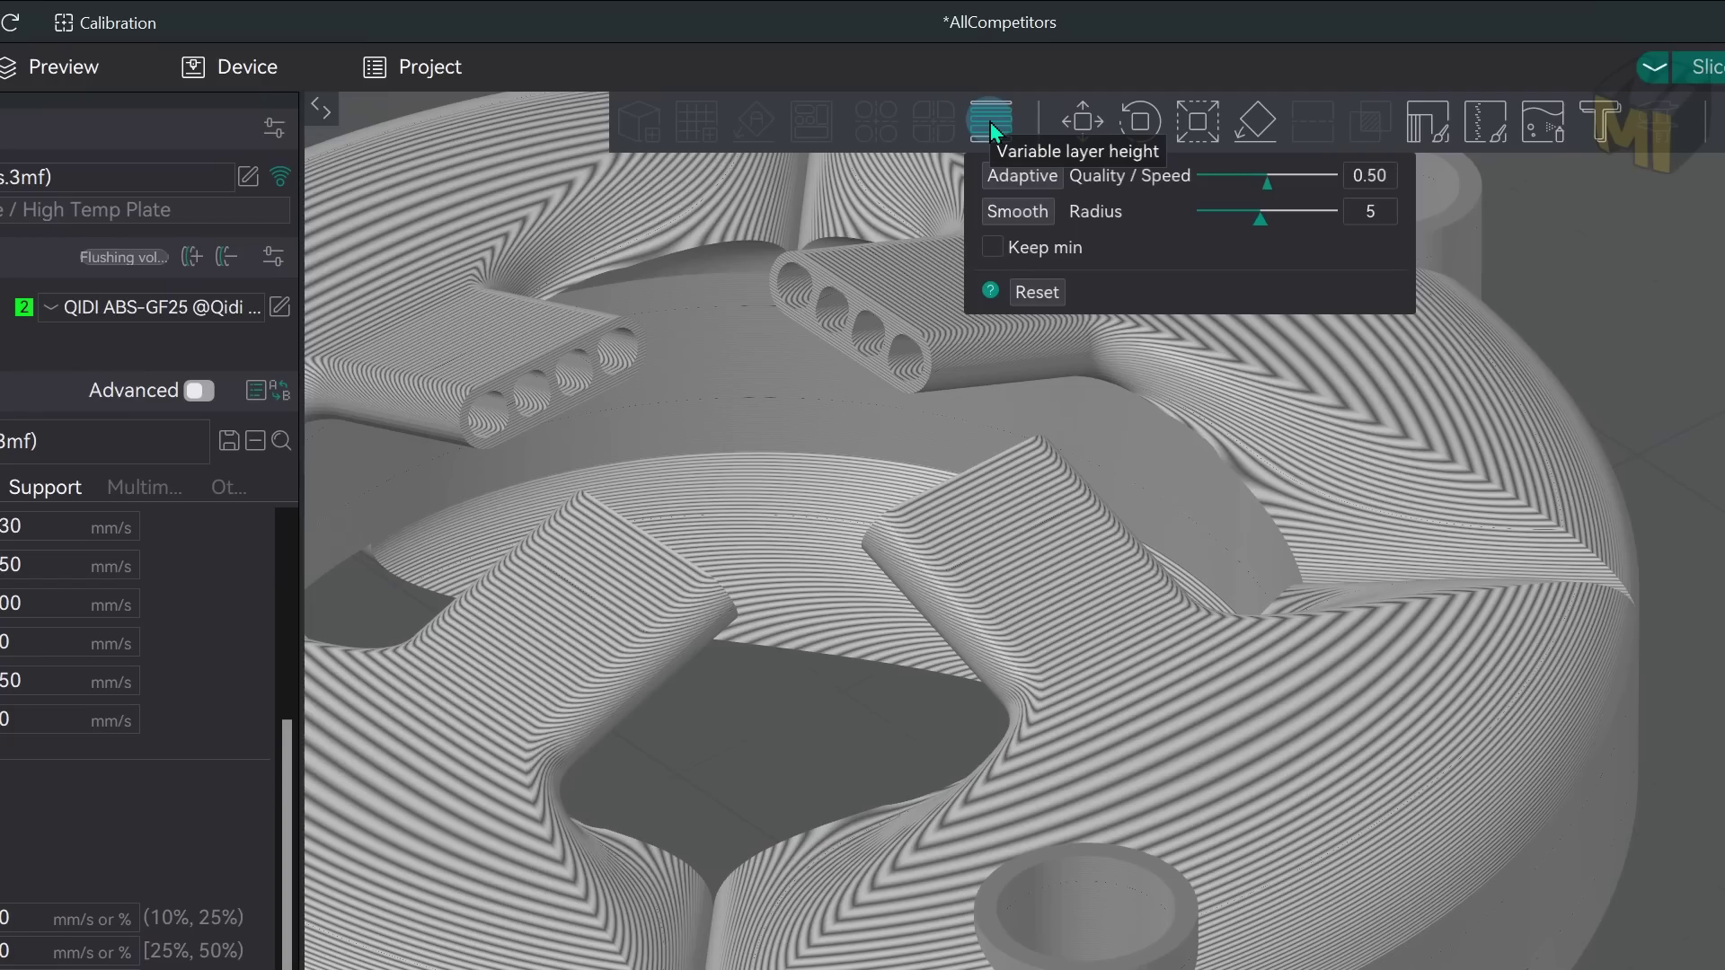
left_click(1015, 175)
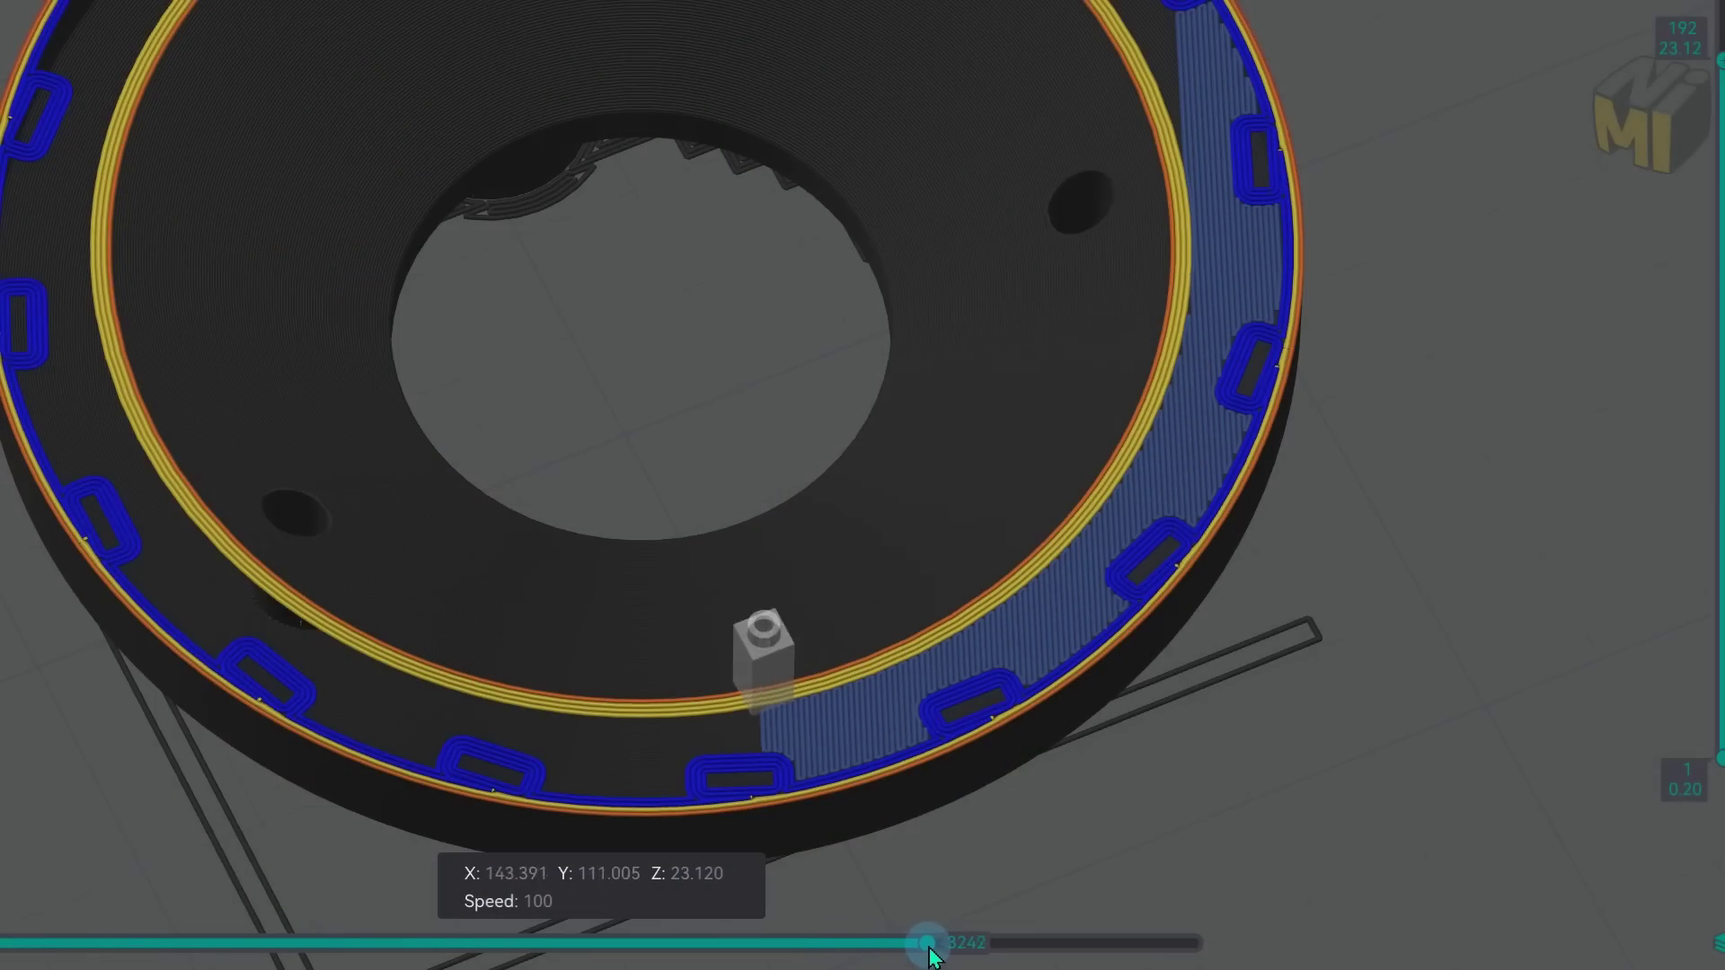
Advance the toolhead playback along layer 192 to watch the bridging infill being laid
left_click_drag(941, 942, 1047, 924)
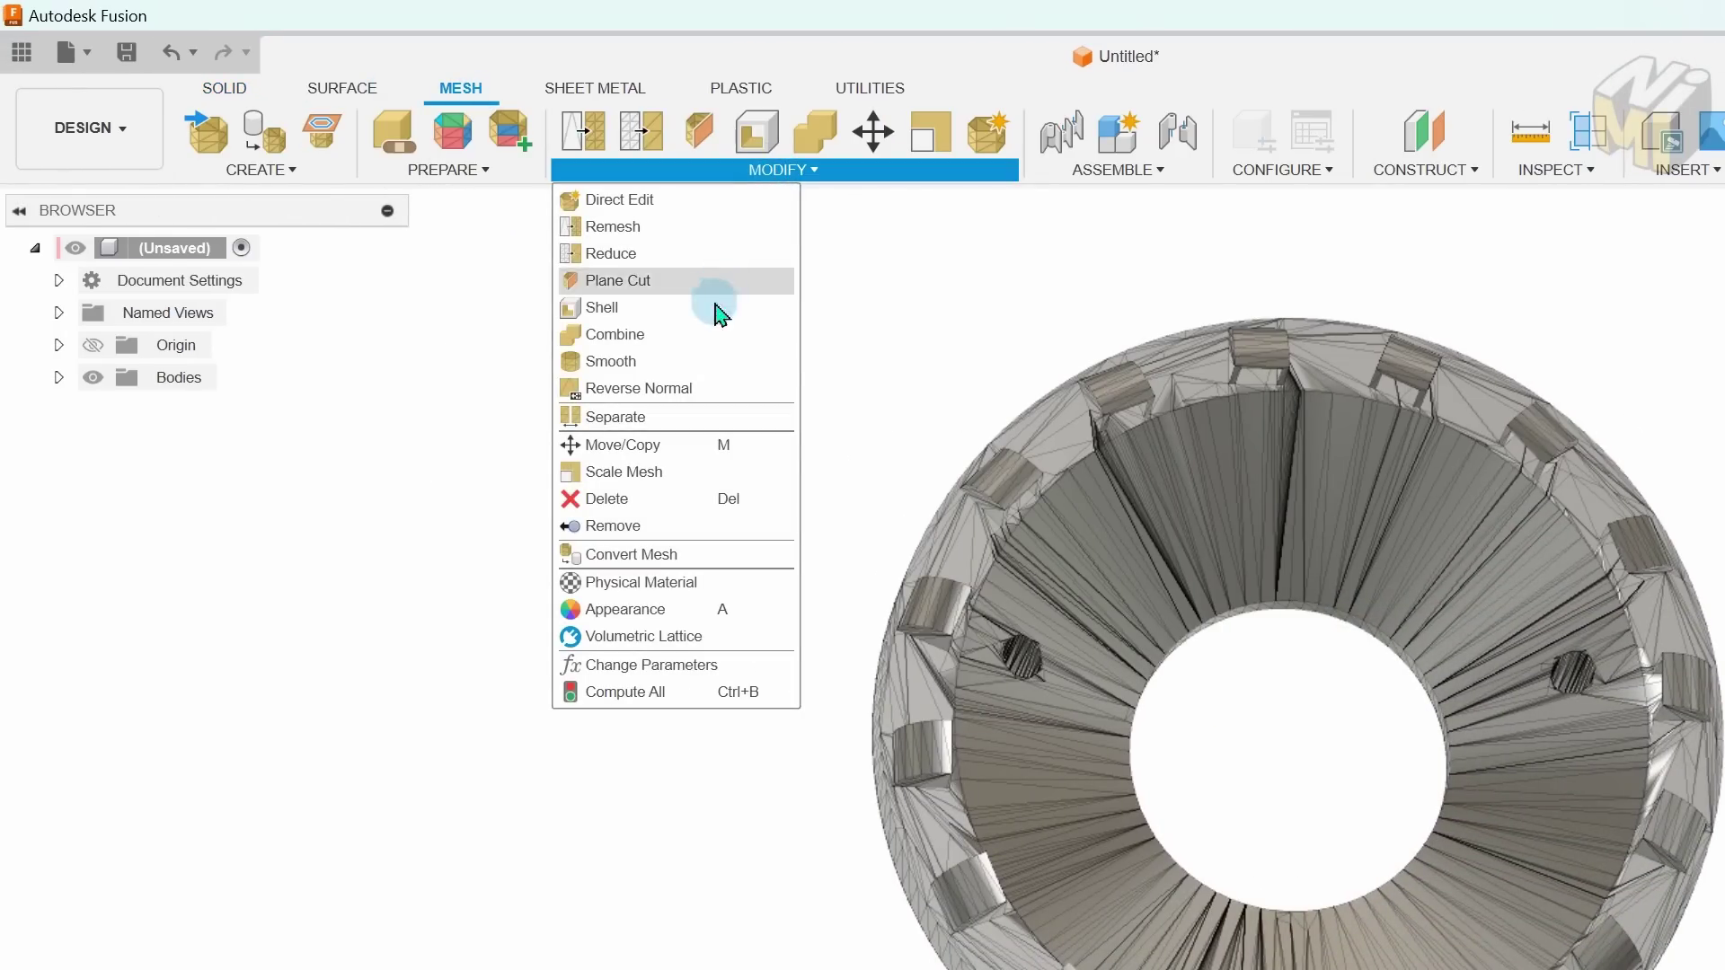
Convert the duct mesh to a solid, extrude Body20 -0.95 mm as a new body, and chamfer it 0.95 mm
left_click(619, 557)
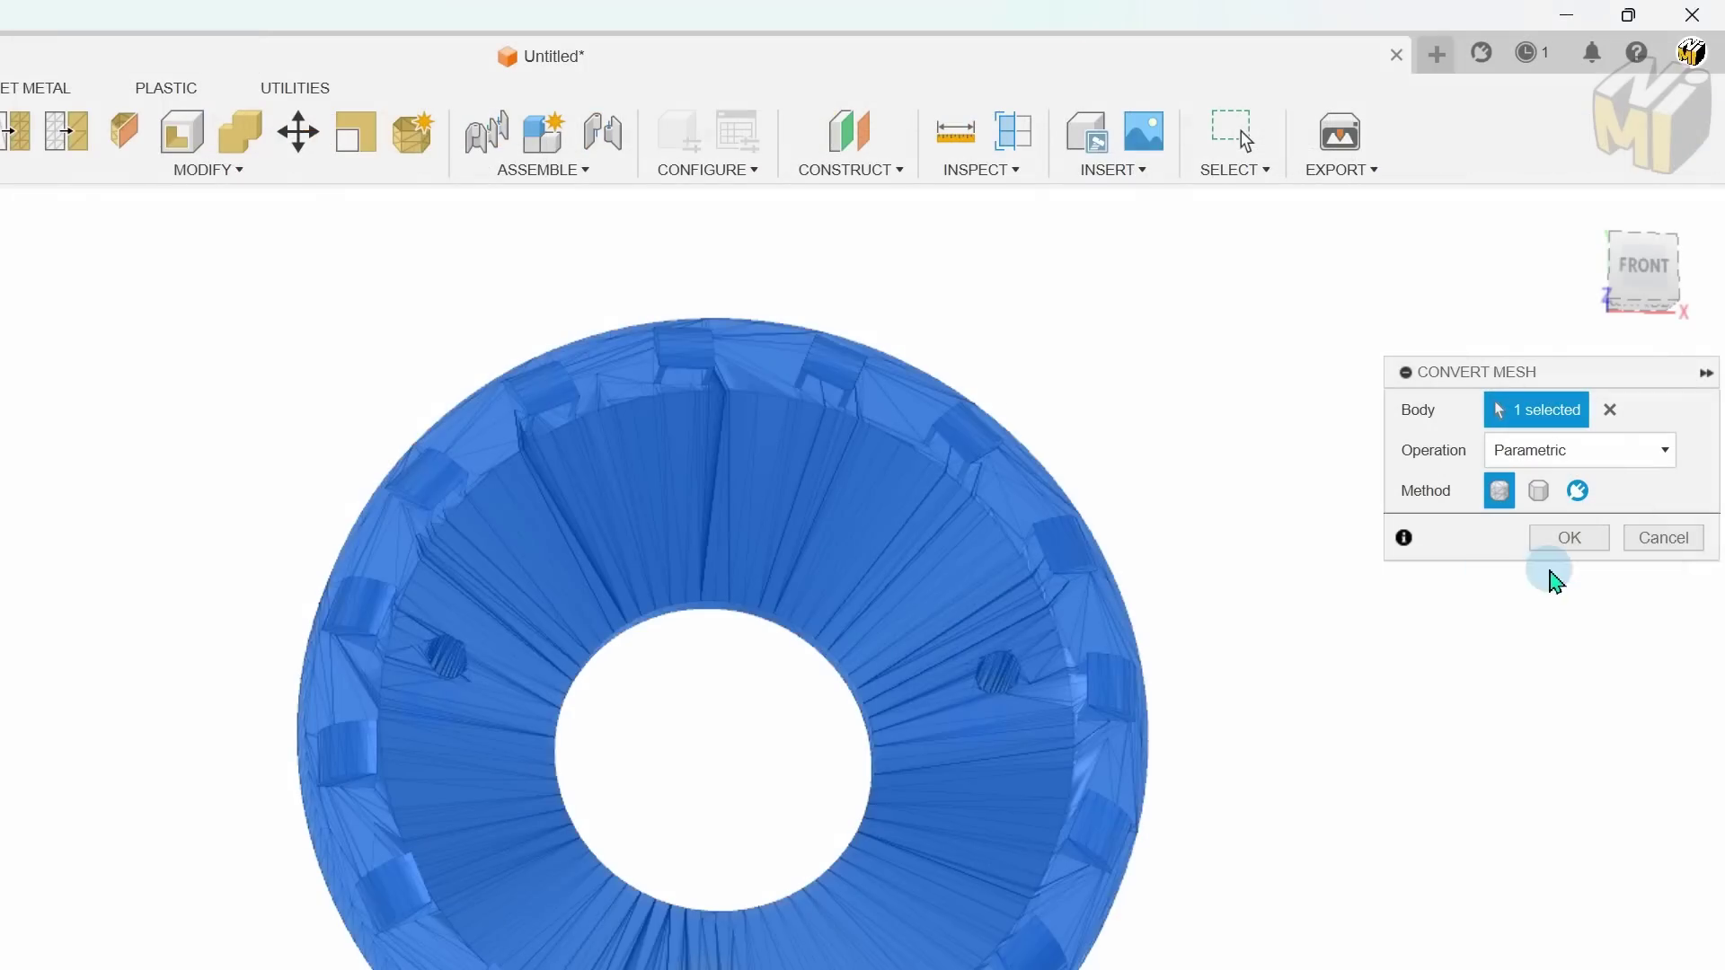
left_click(1583, 543)
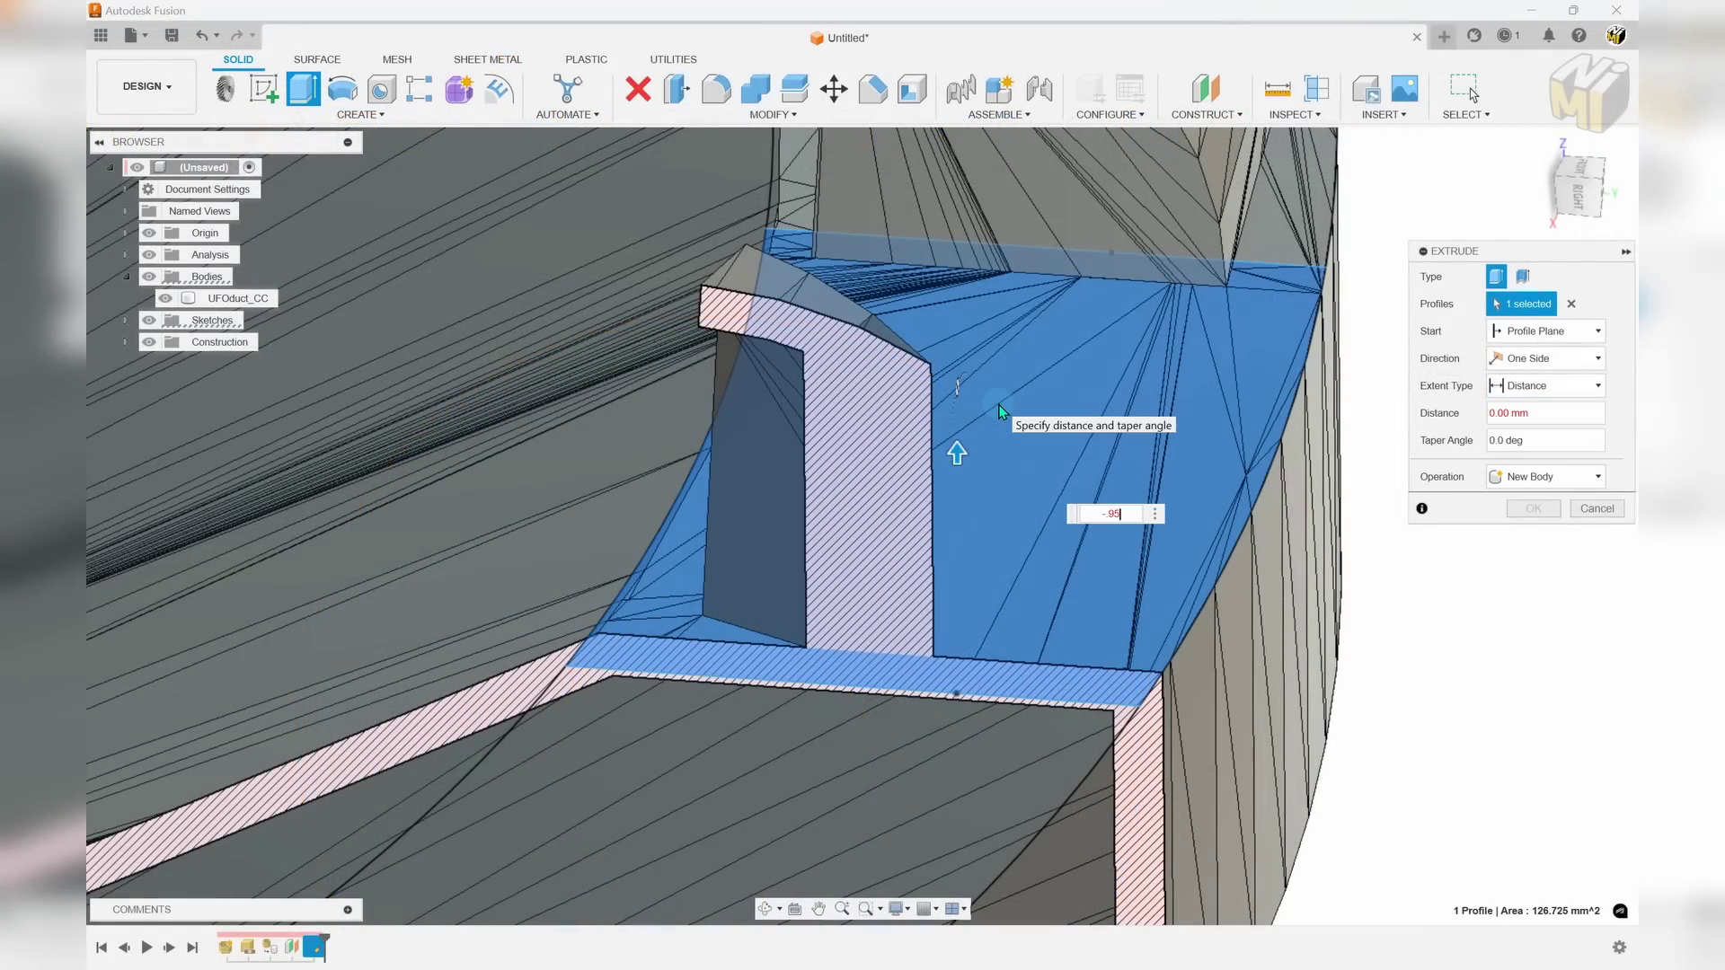
key("Return")
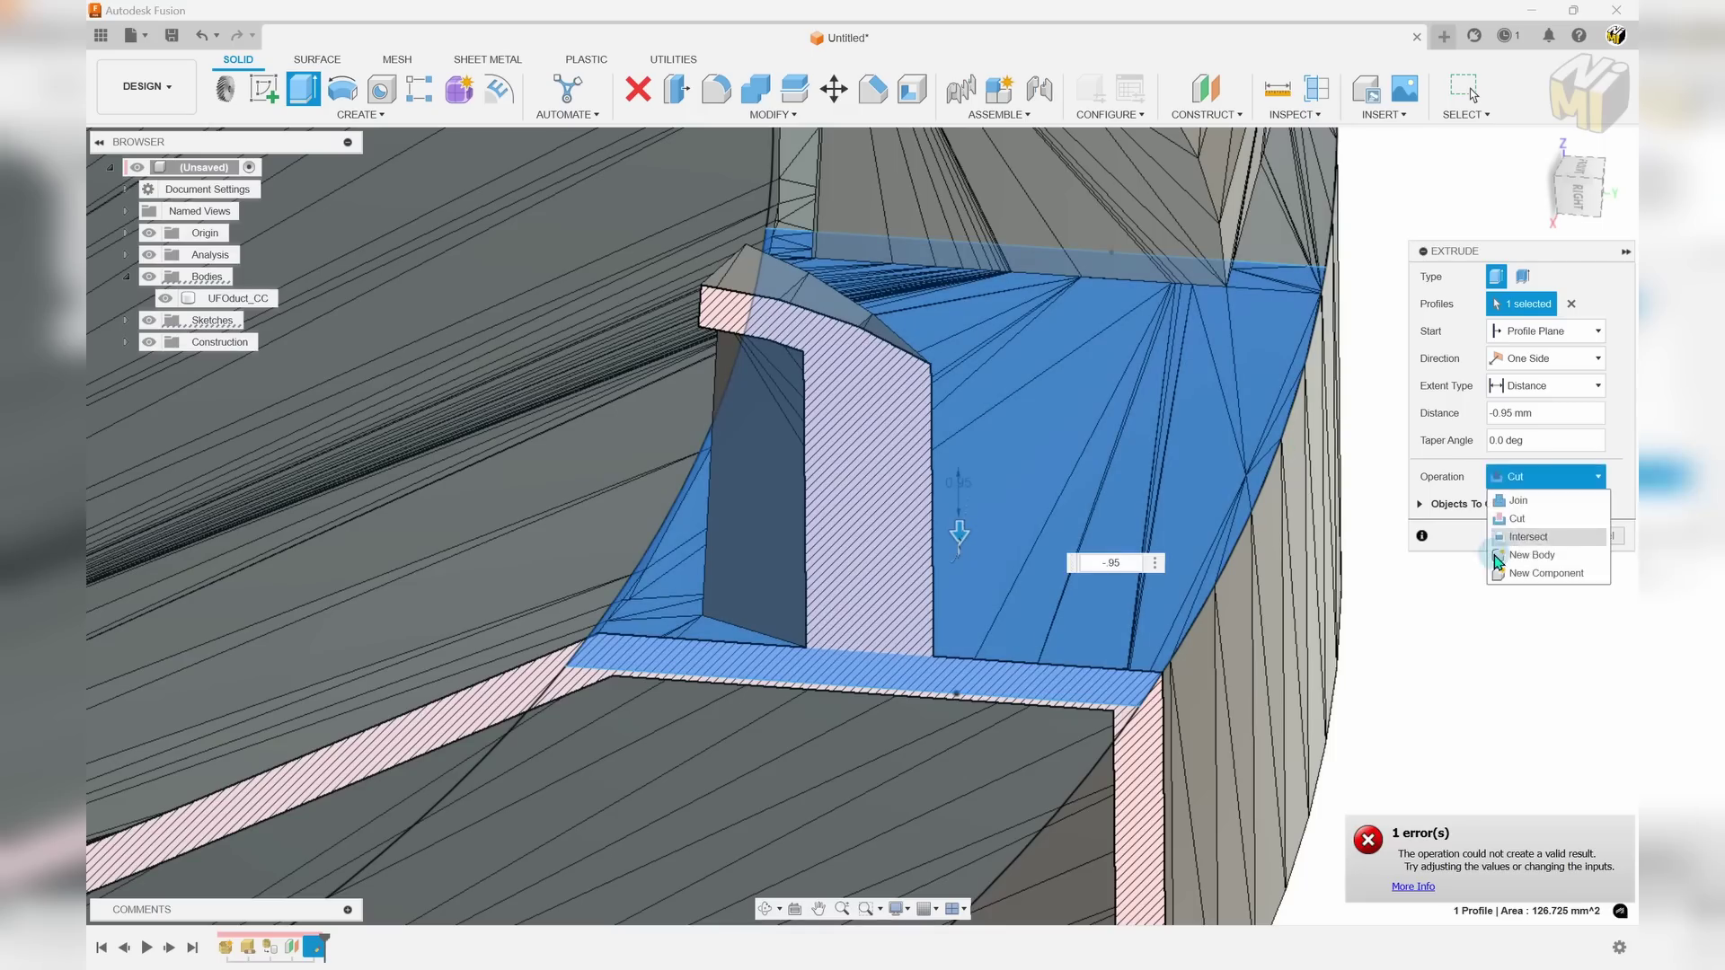
left_click(1499, 558)
left_click(1534, 509)
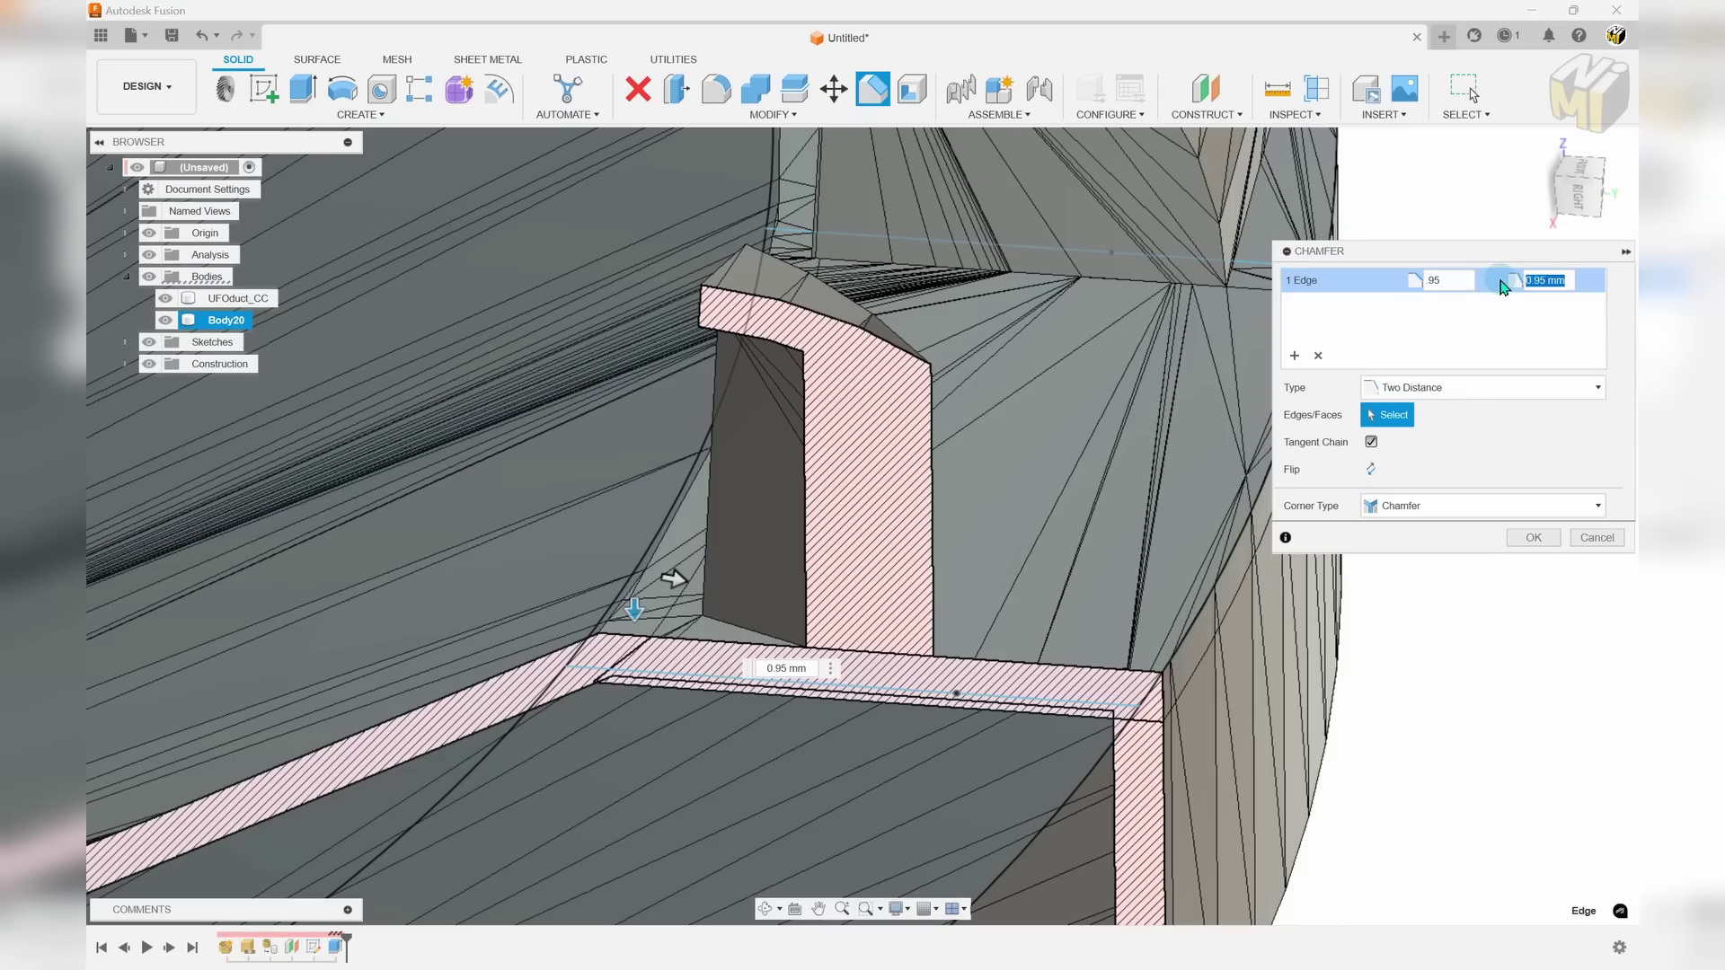
key("Return")
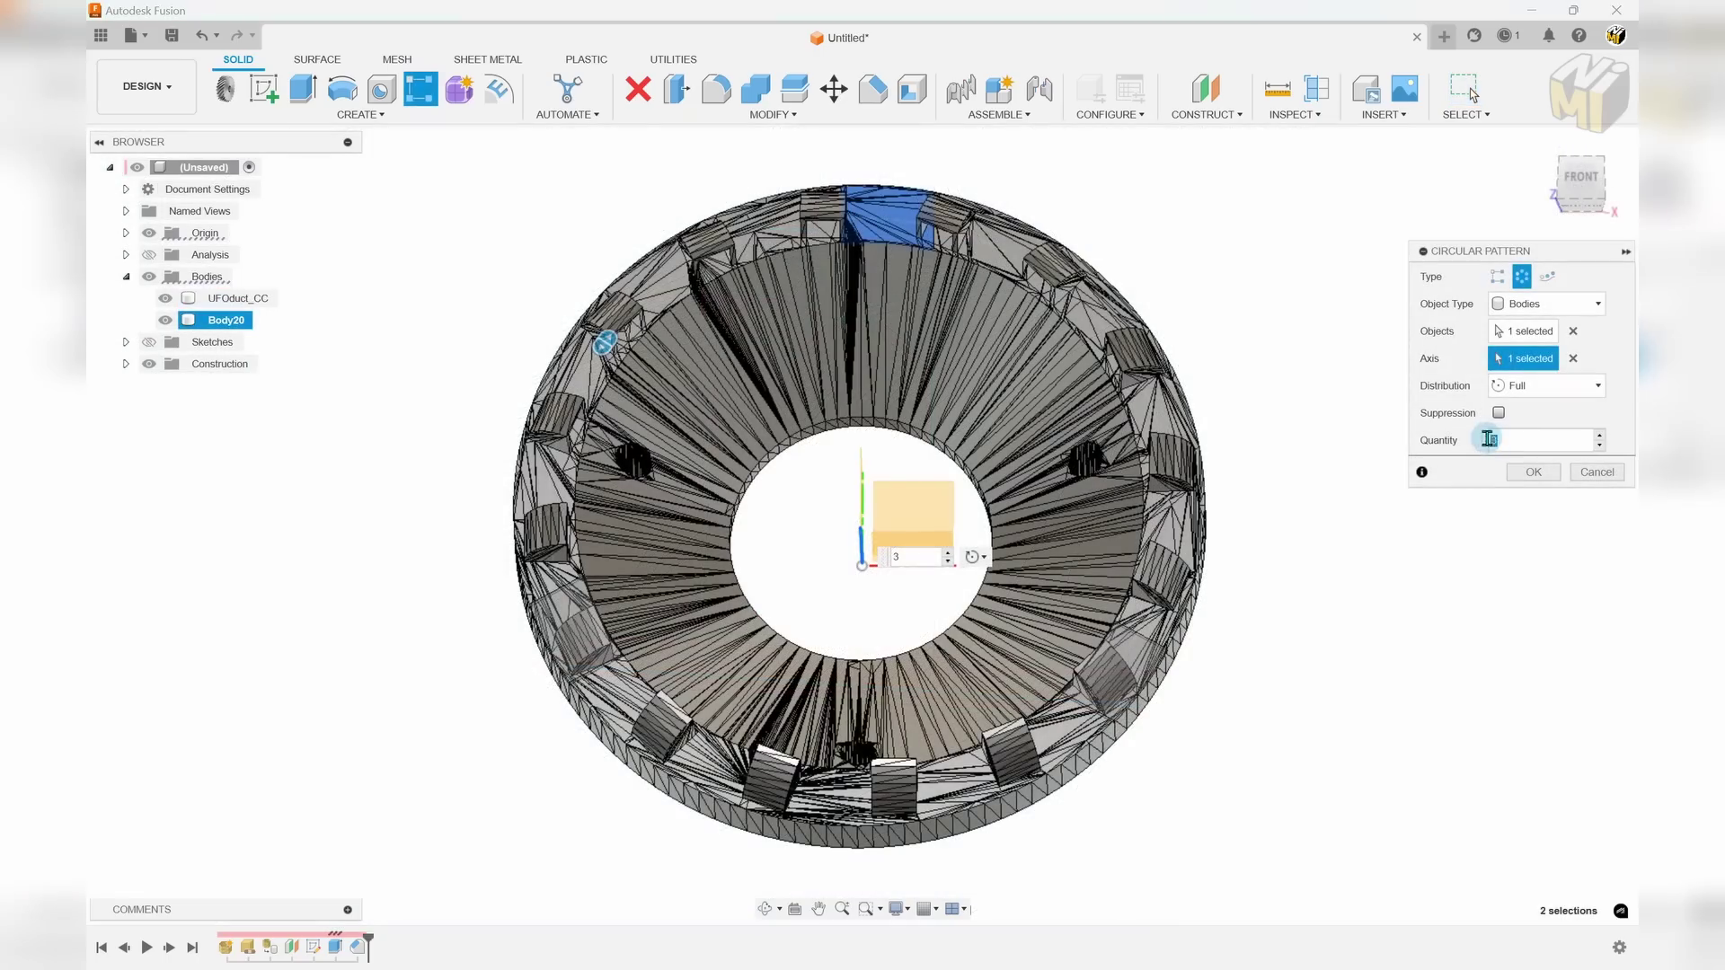
Pattern the bridge block 16 times, rename the copies BRIDGE, and move them into UFOduct_CC:1
type("16")
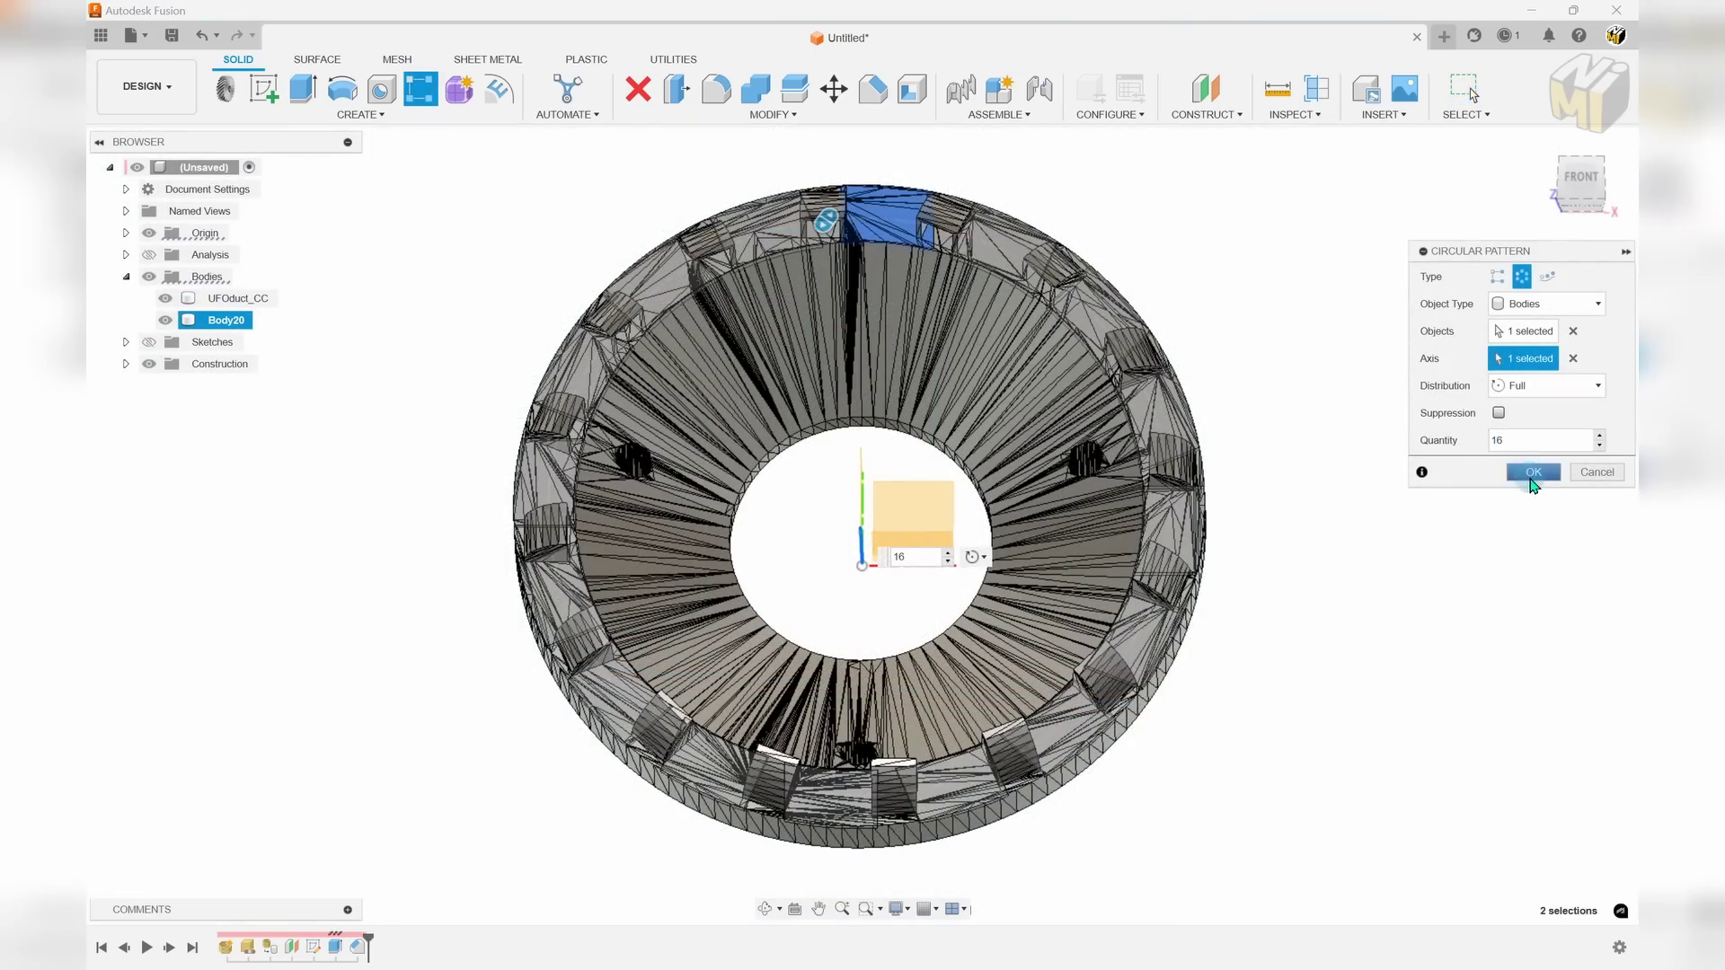
left_click(1534, 472)
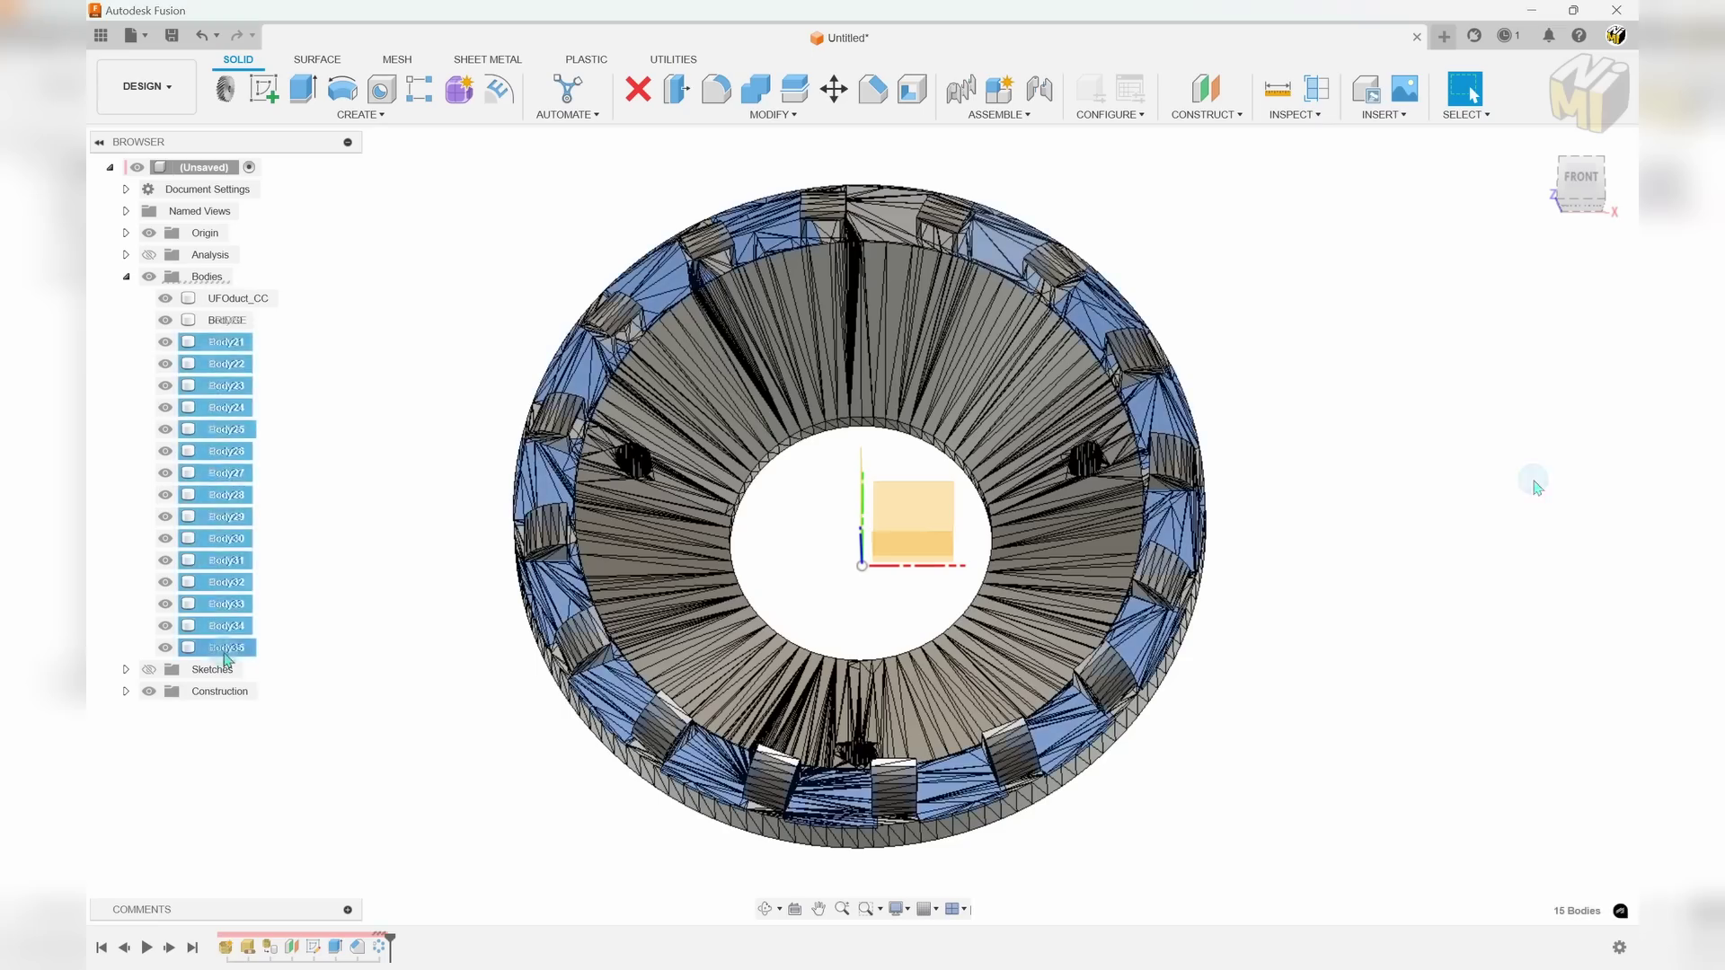
double_click(226, 647)
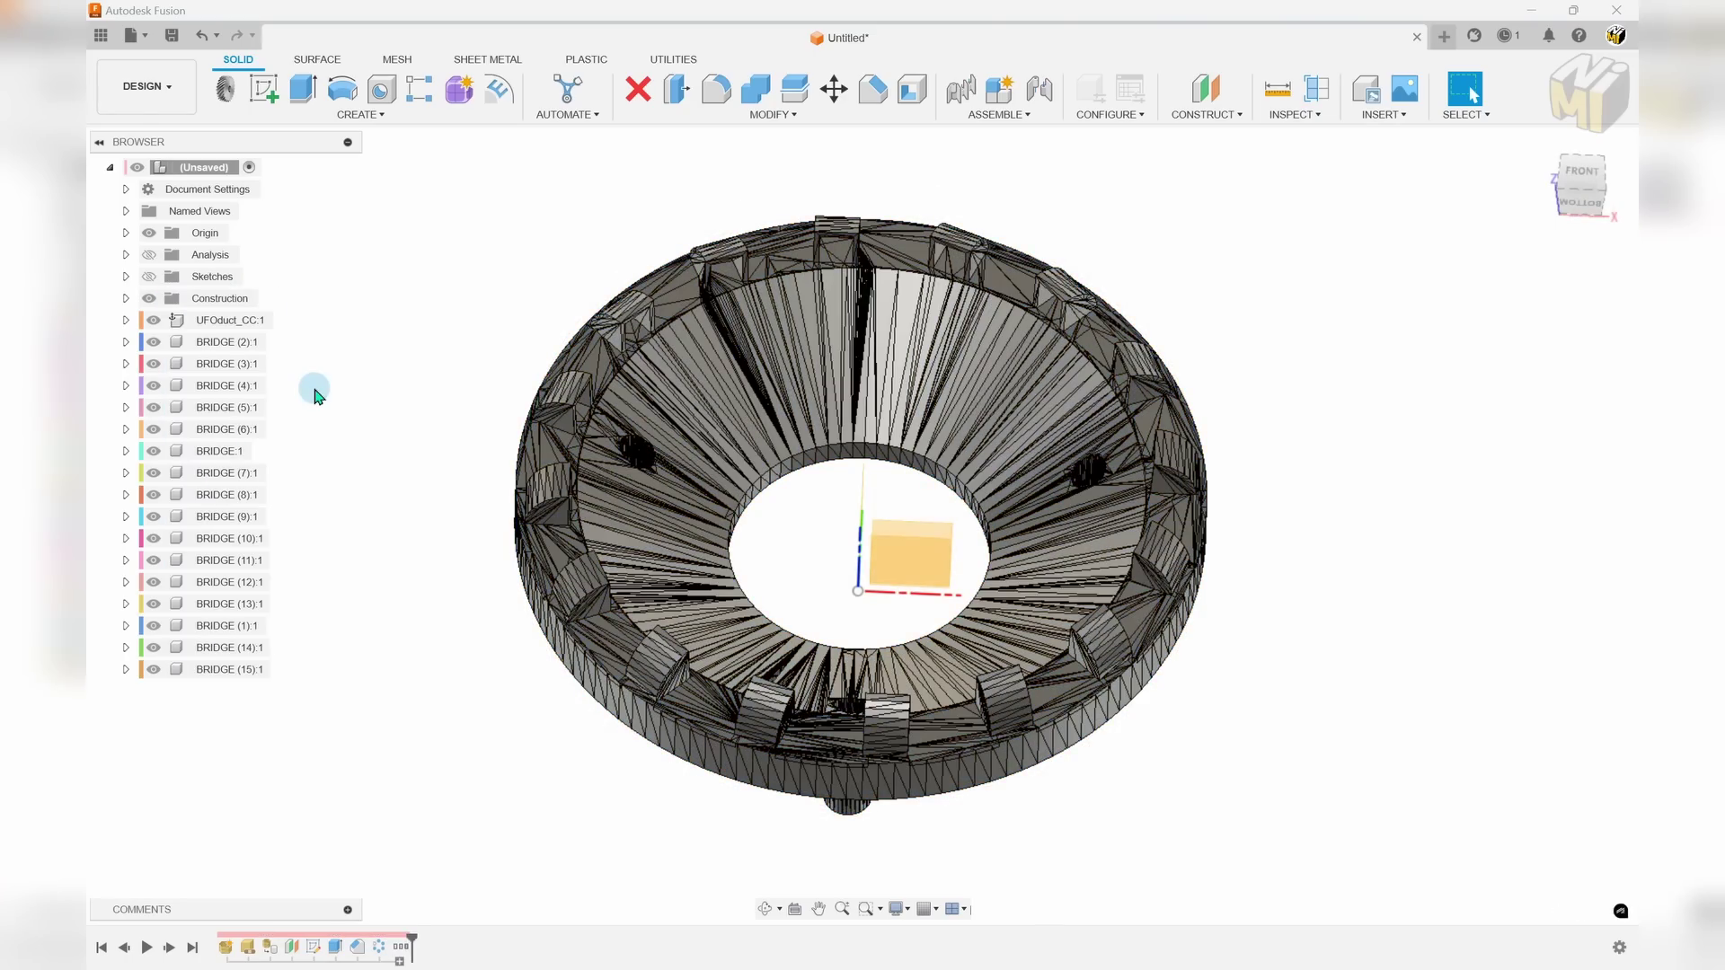
left_click(230, 675, "shift")
left_click_drag(247, 348, 248, 325)
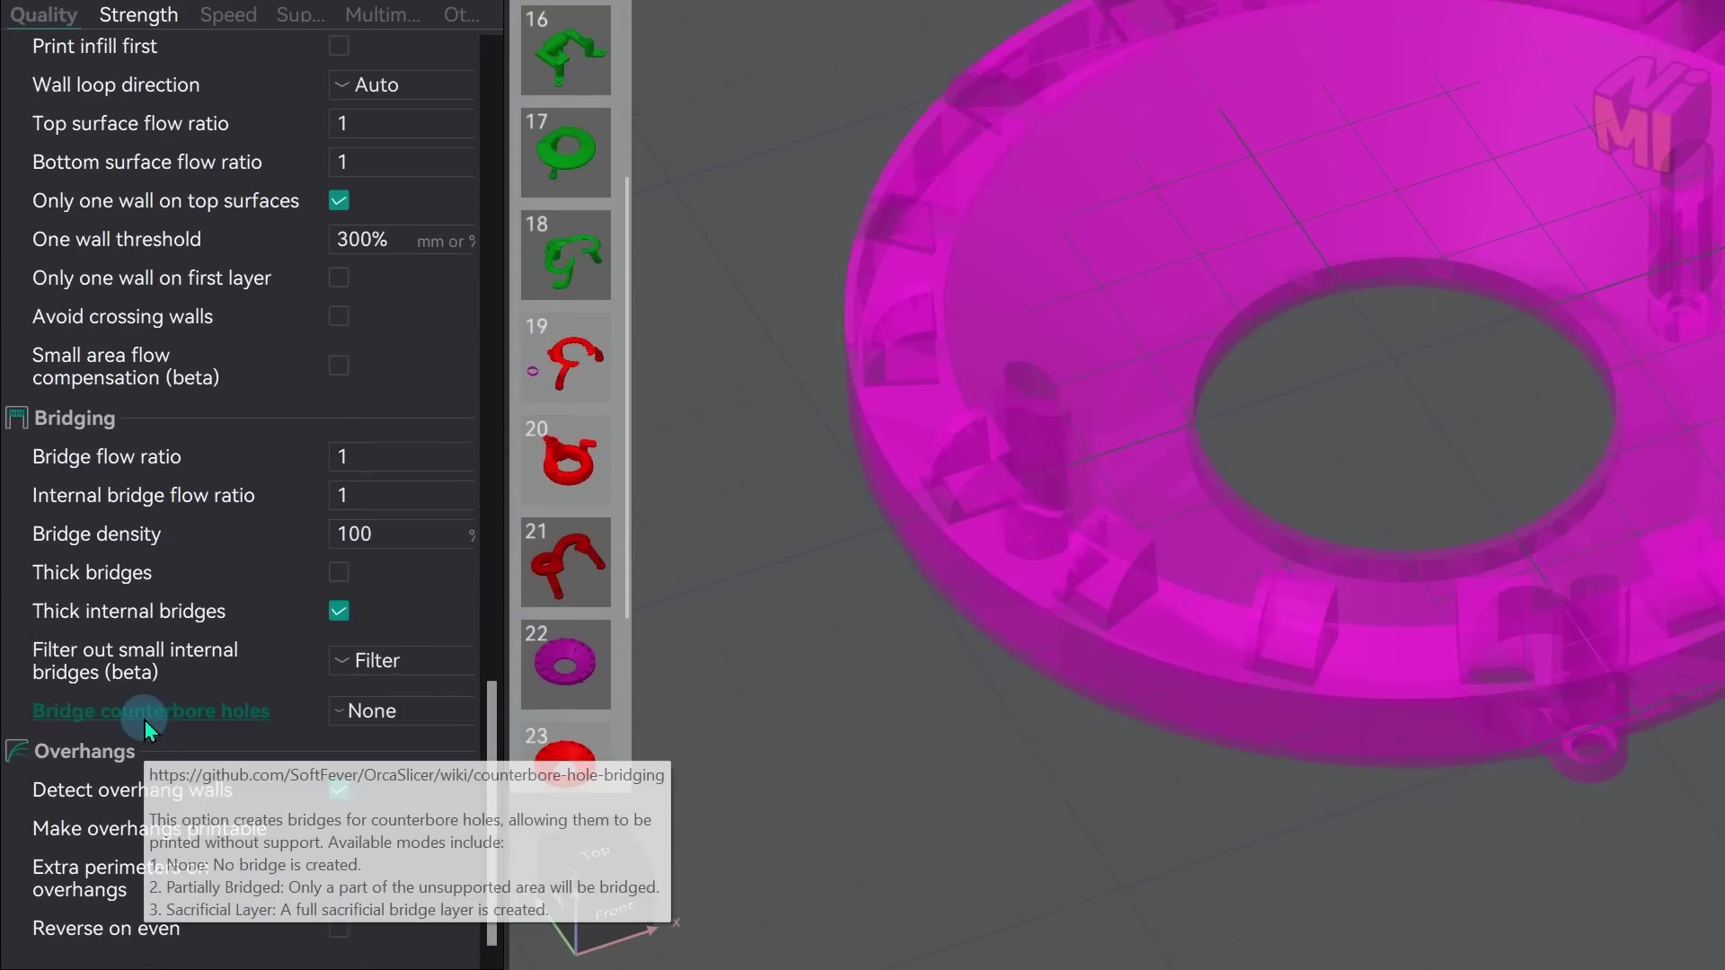
Review the Bridge counterbore holes options, then scroll the preview to the green bridge-infill layer
left_click(372, 711)
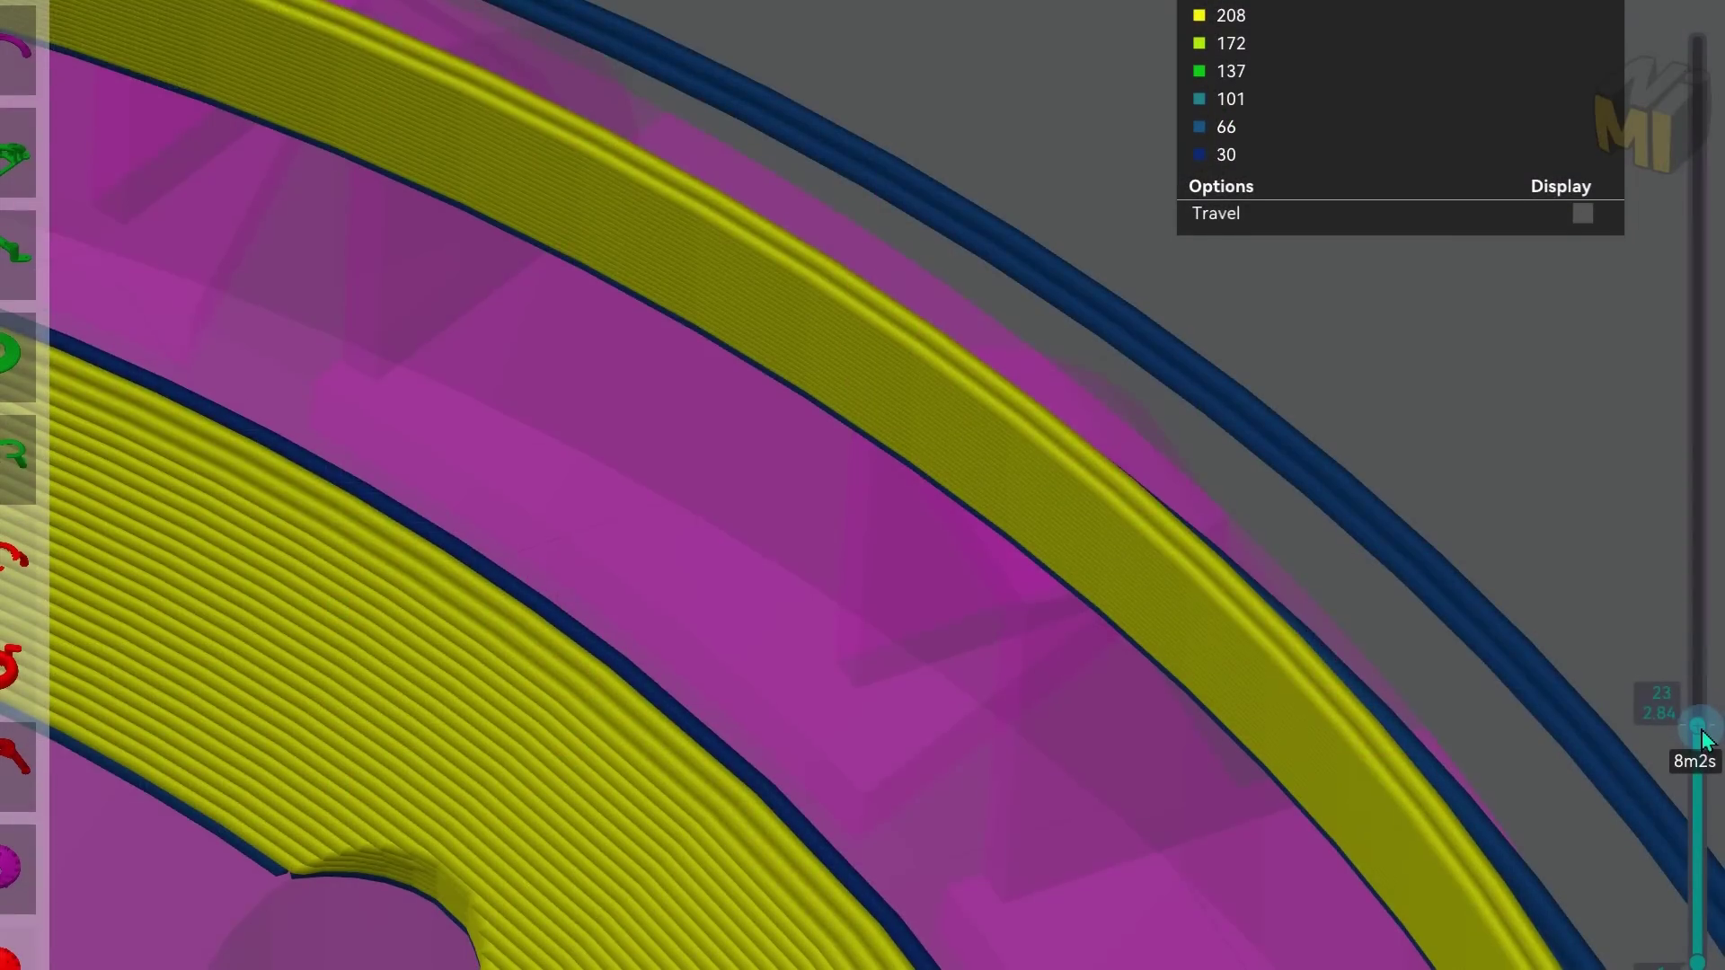
scroll(1704, 714, "up", 1)
scroll(1704, 715, "down", 1)
scroll(1704, 714, "up", 1)
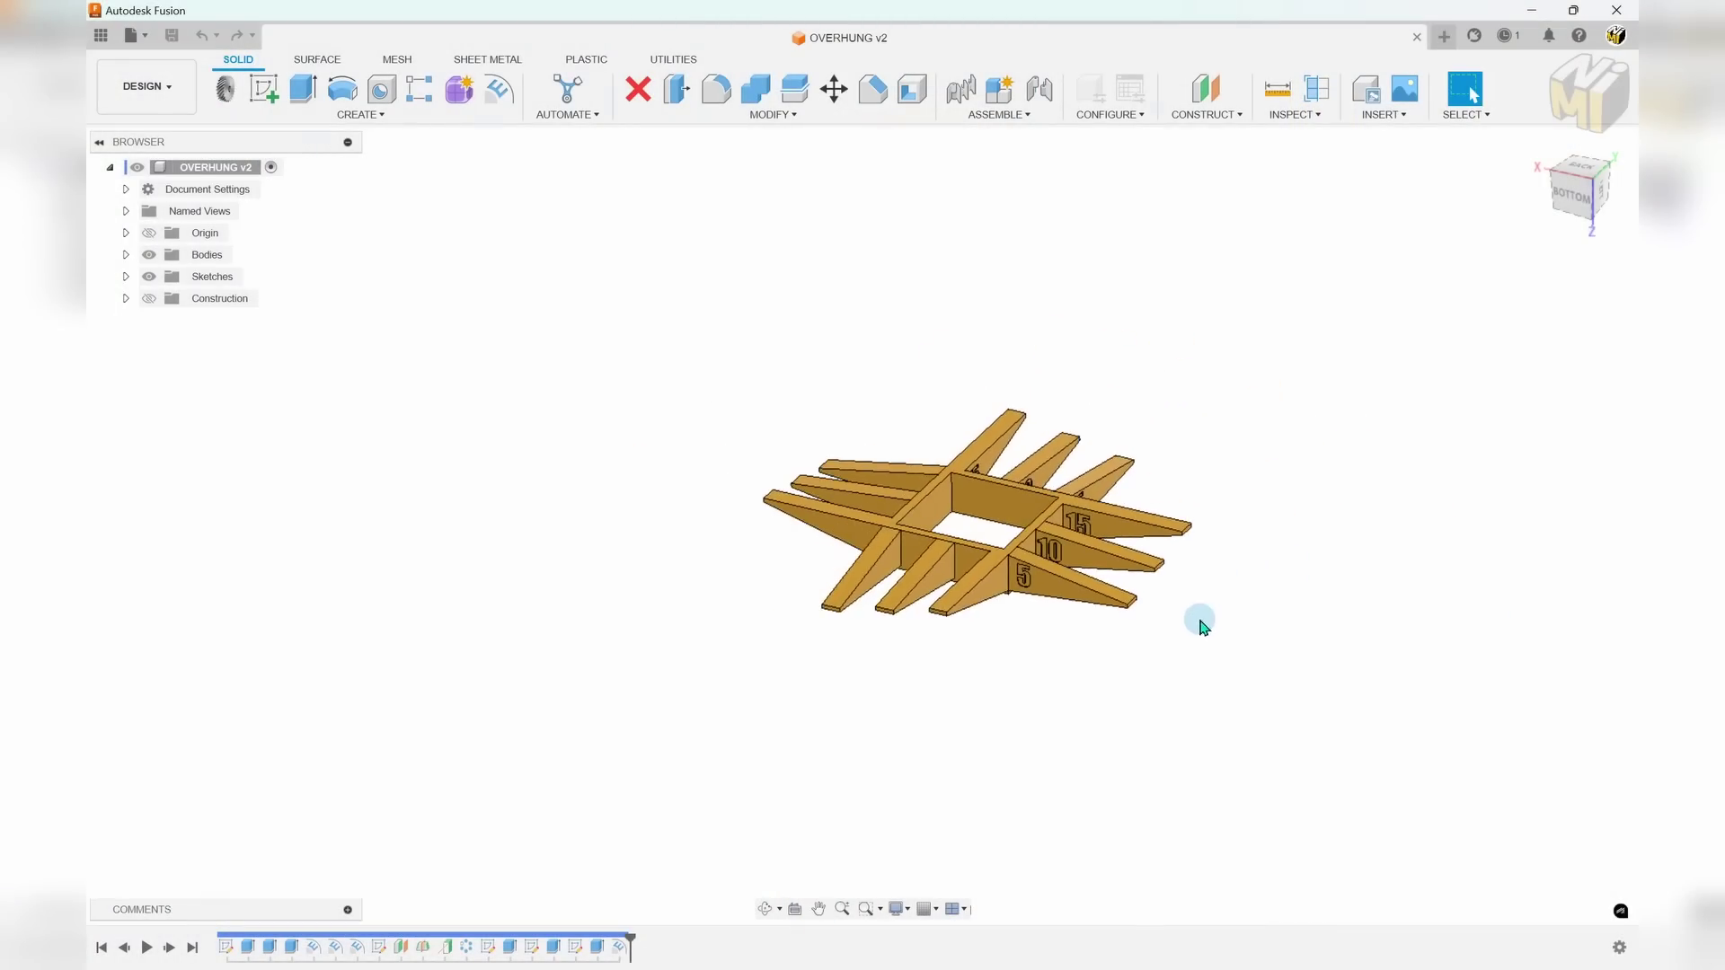
Orbit and zoom the OVERHUNG v2 piece, selecting faces until the floor face reads 402.376 mm²
middle_click_drag(1152, 722, 1175, 605, "shift")
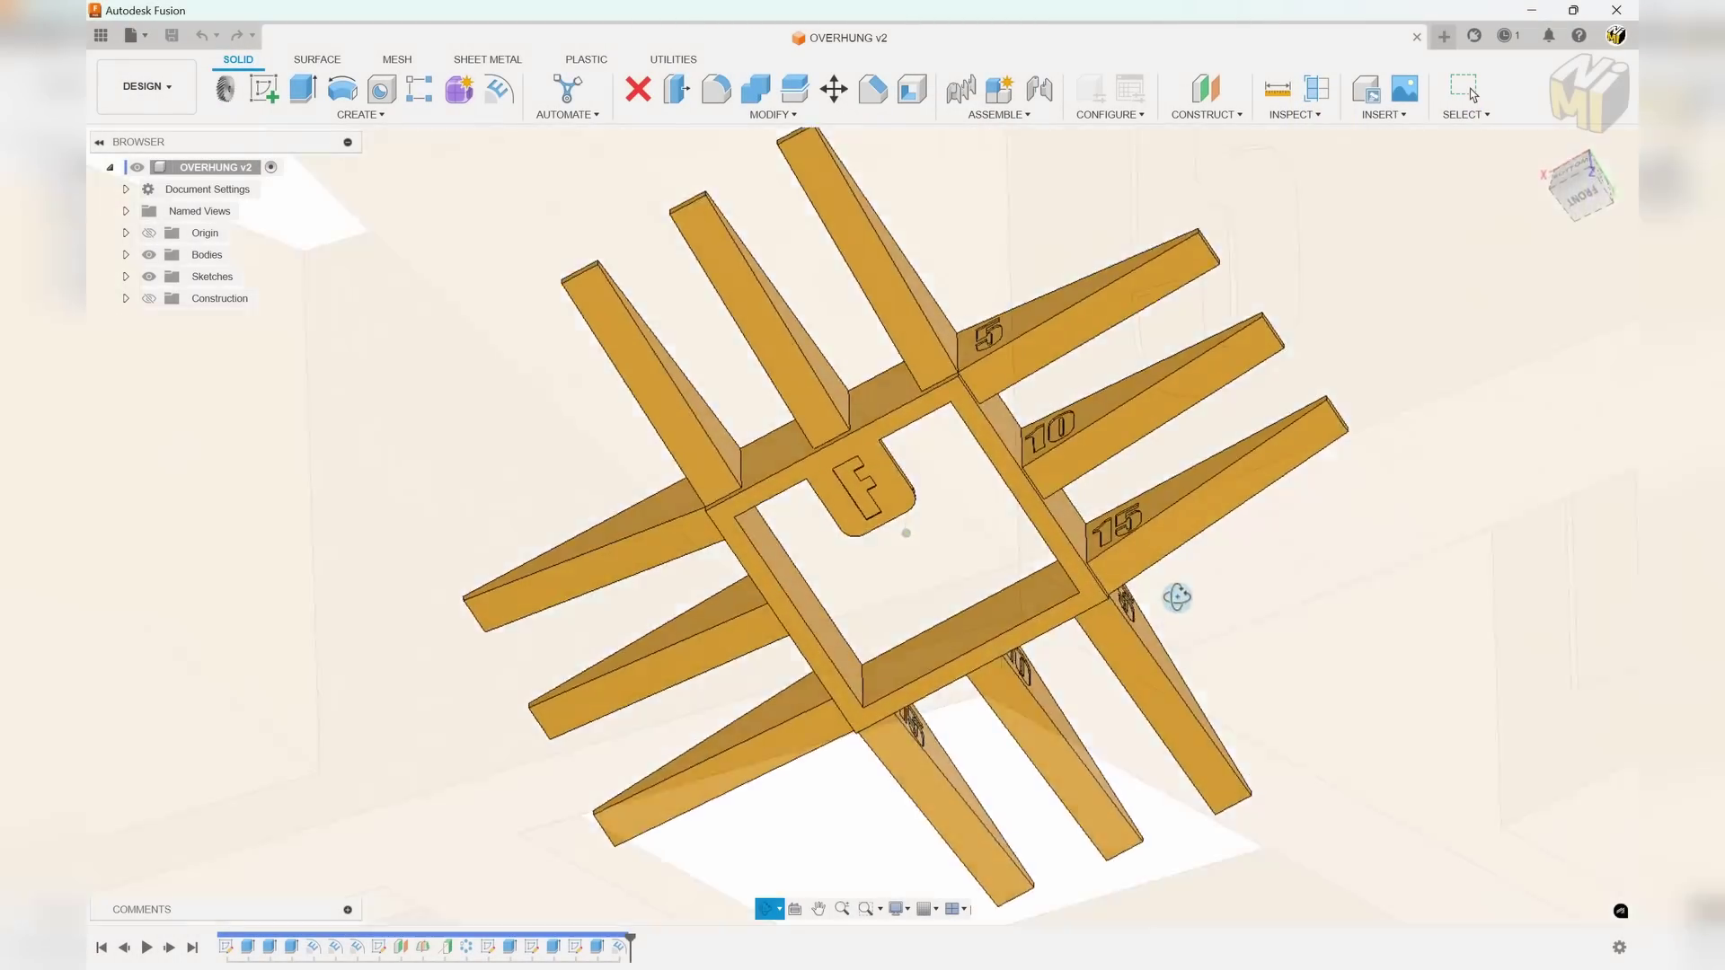
scroll(904, 558, "up", 10)
left_click(950, 631)
left_click(947, 662)
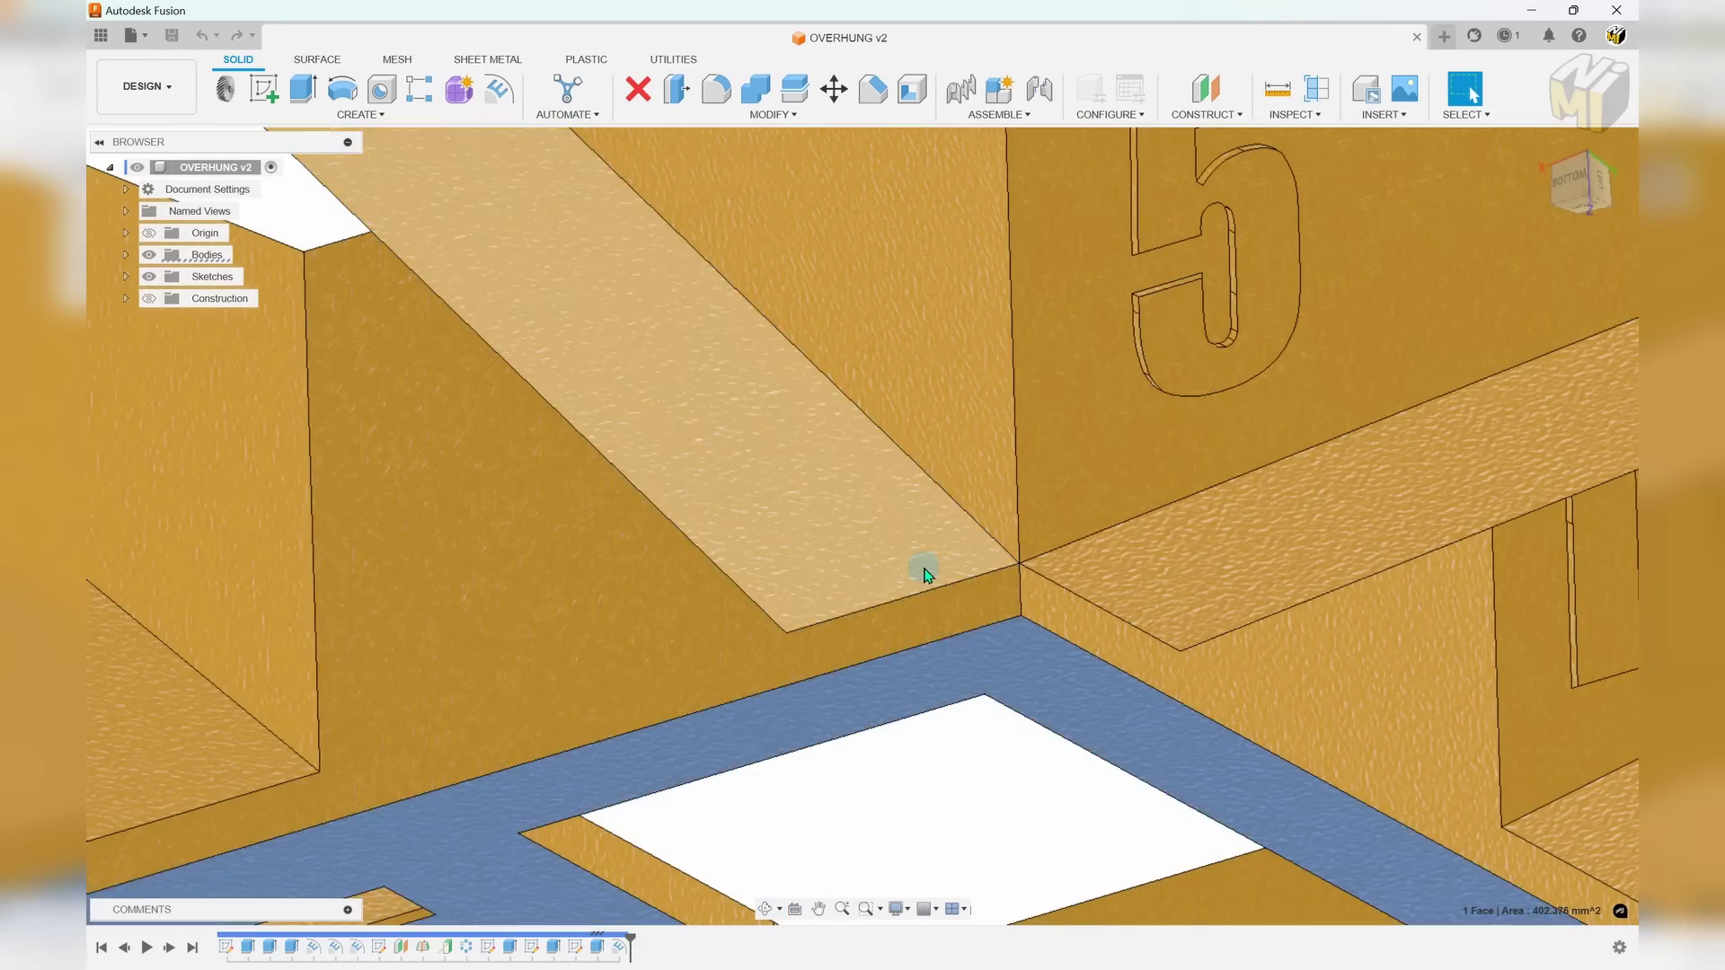
left_click(924, 569)
left_click(953, 661)
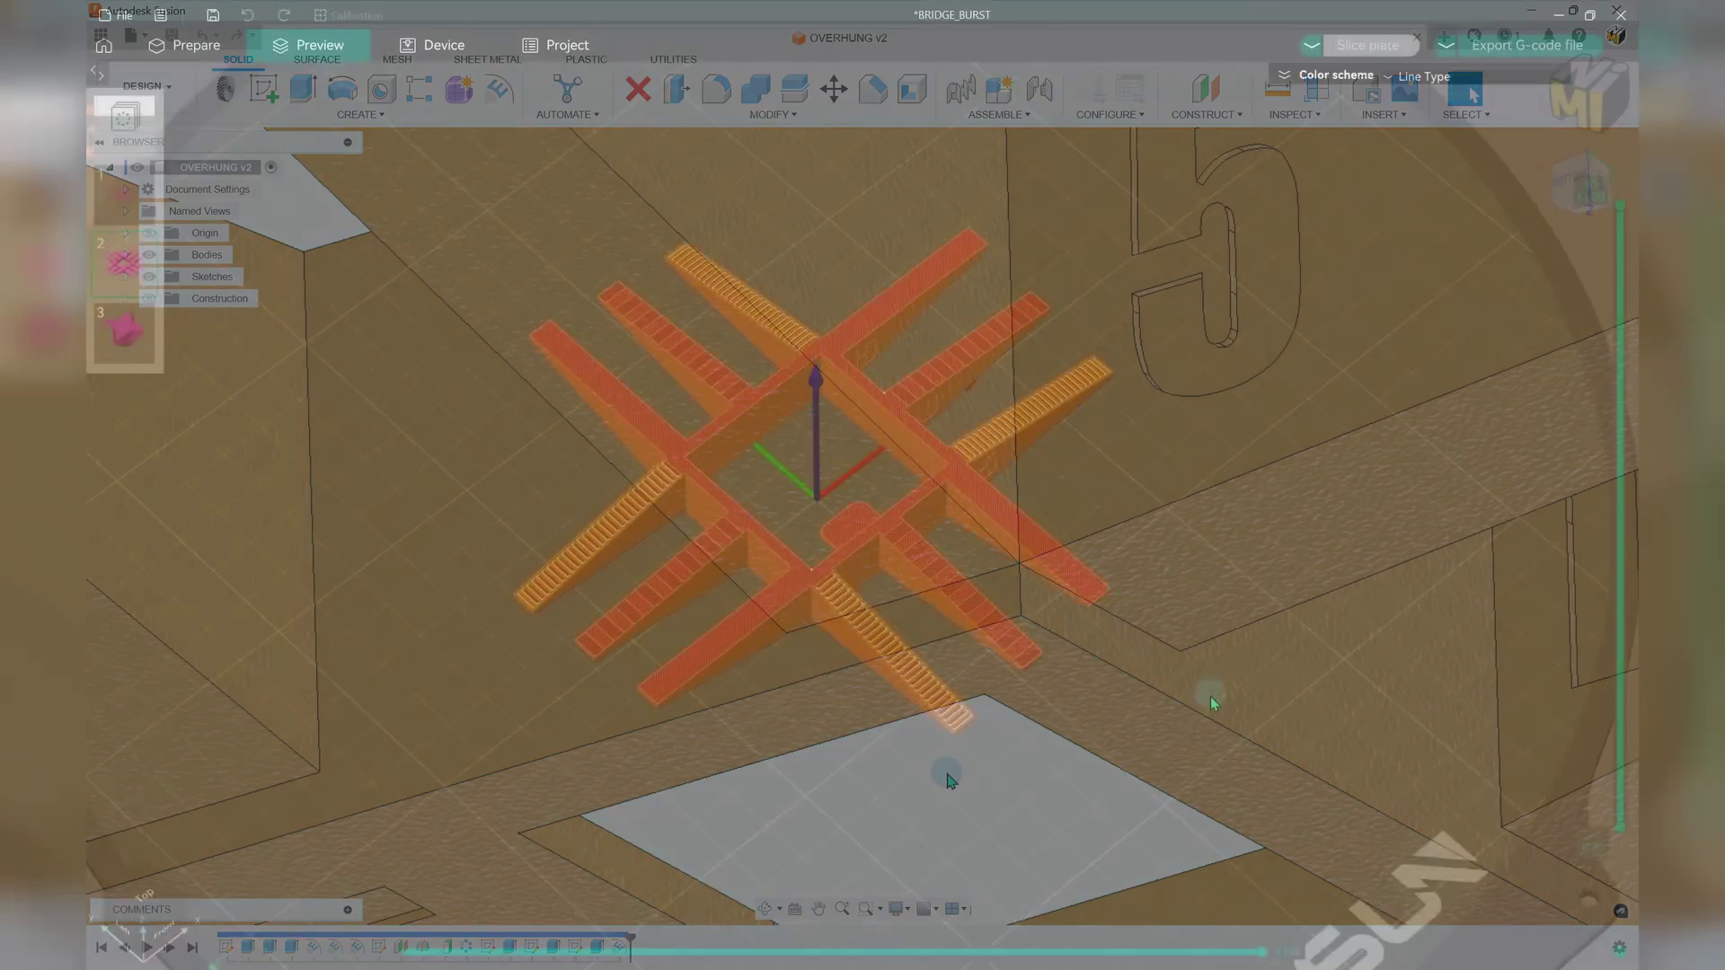
Orbit the sliced overhang test piece to view its underside
left_click_drag(1210, 697, 1213, 645)
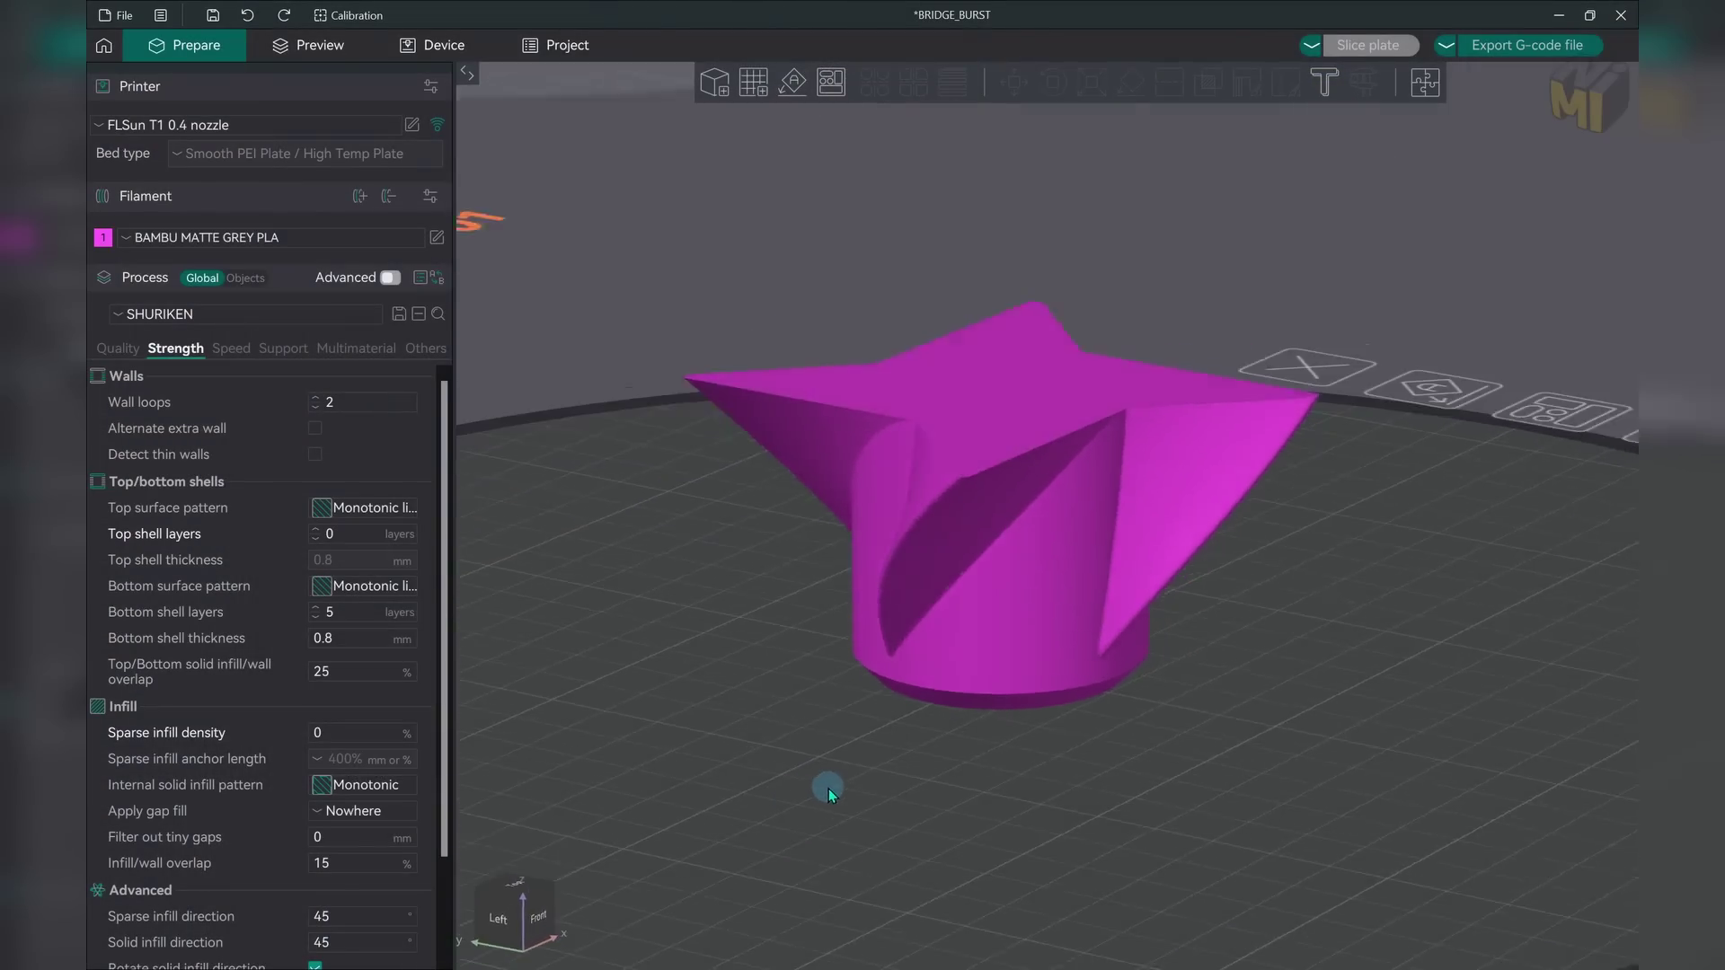
Preview the sliced shuriken and lower the top layer from 188 to 165 to expose its inside
left_click(338, 43)
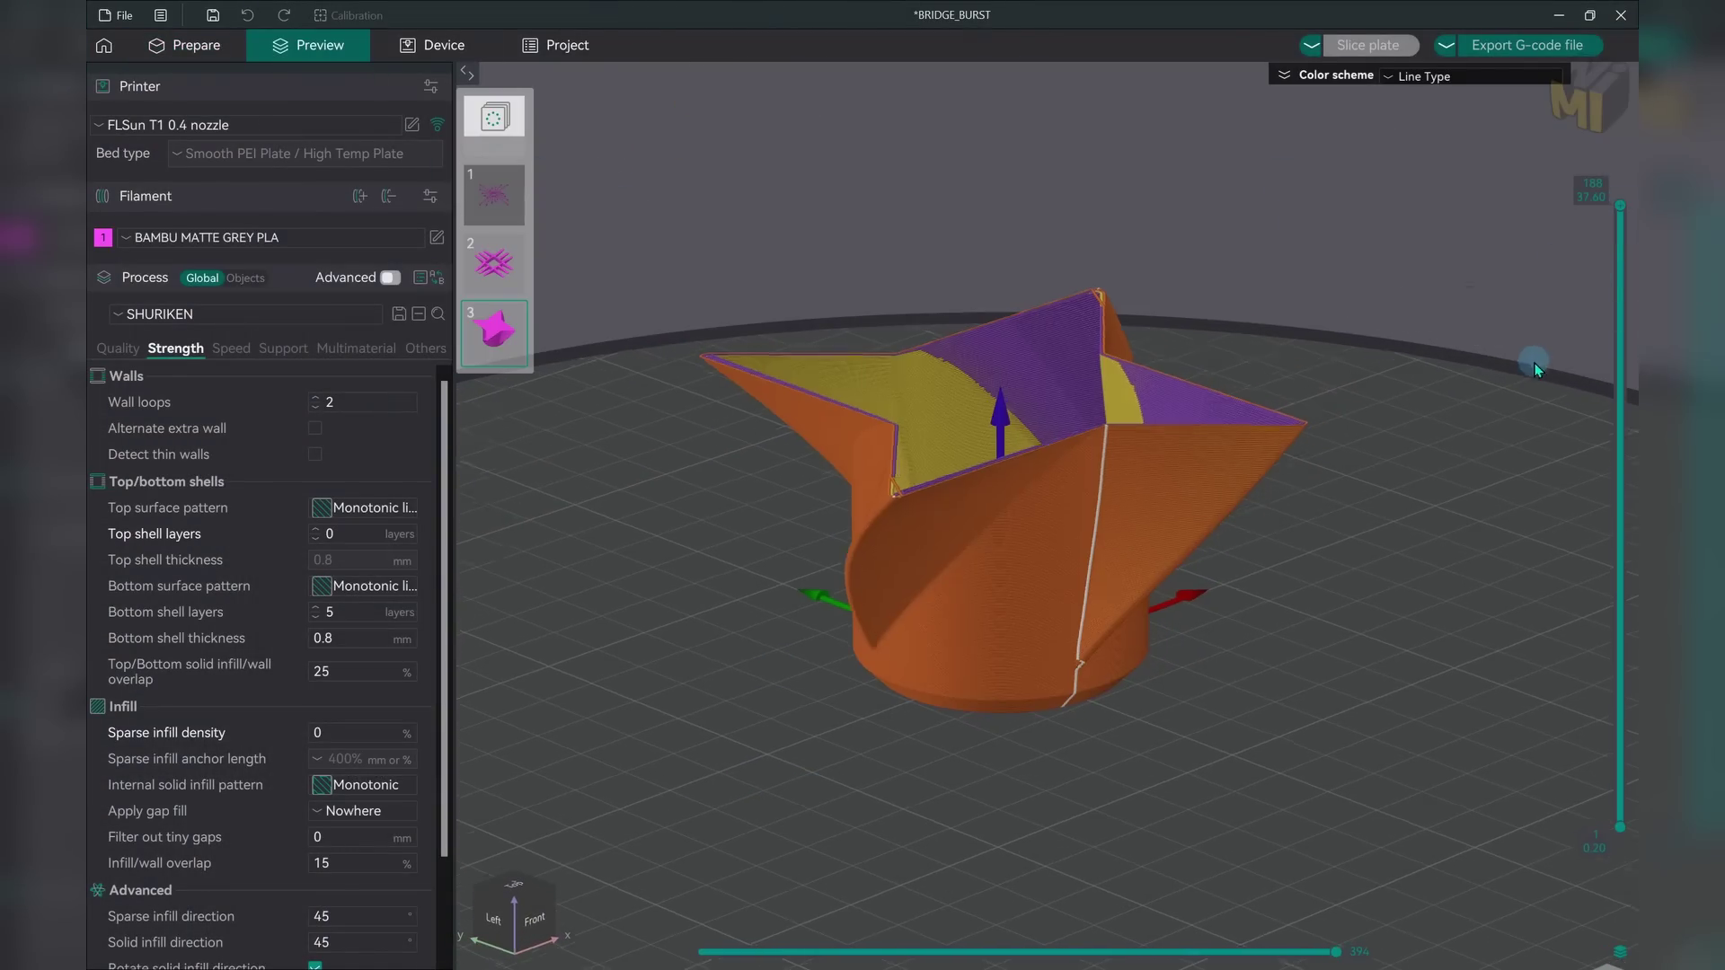
left_click_drag(1534, 363, 1511, 307)
left_click_drag(1625, 212, 1585, 288)
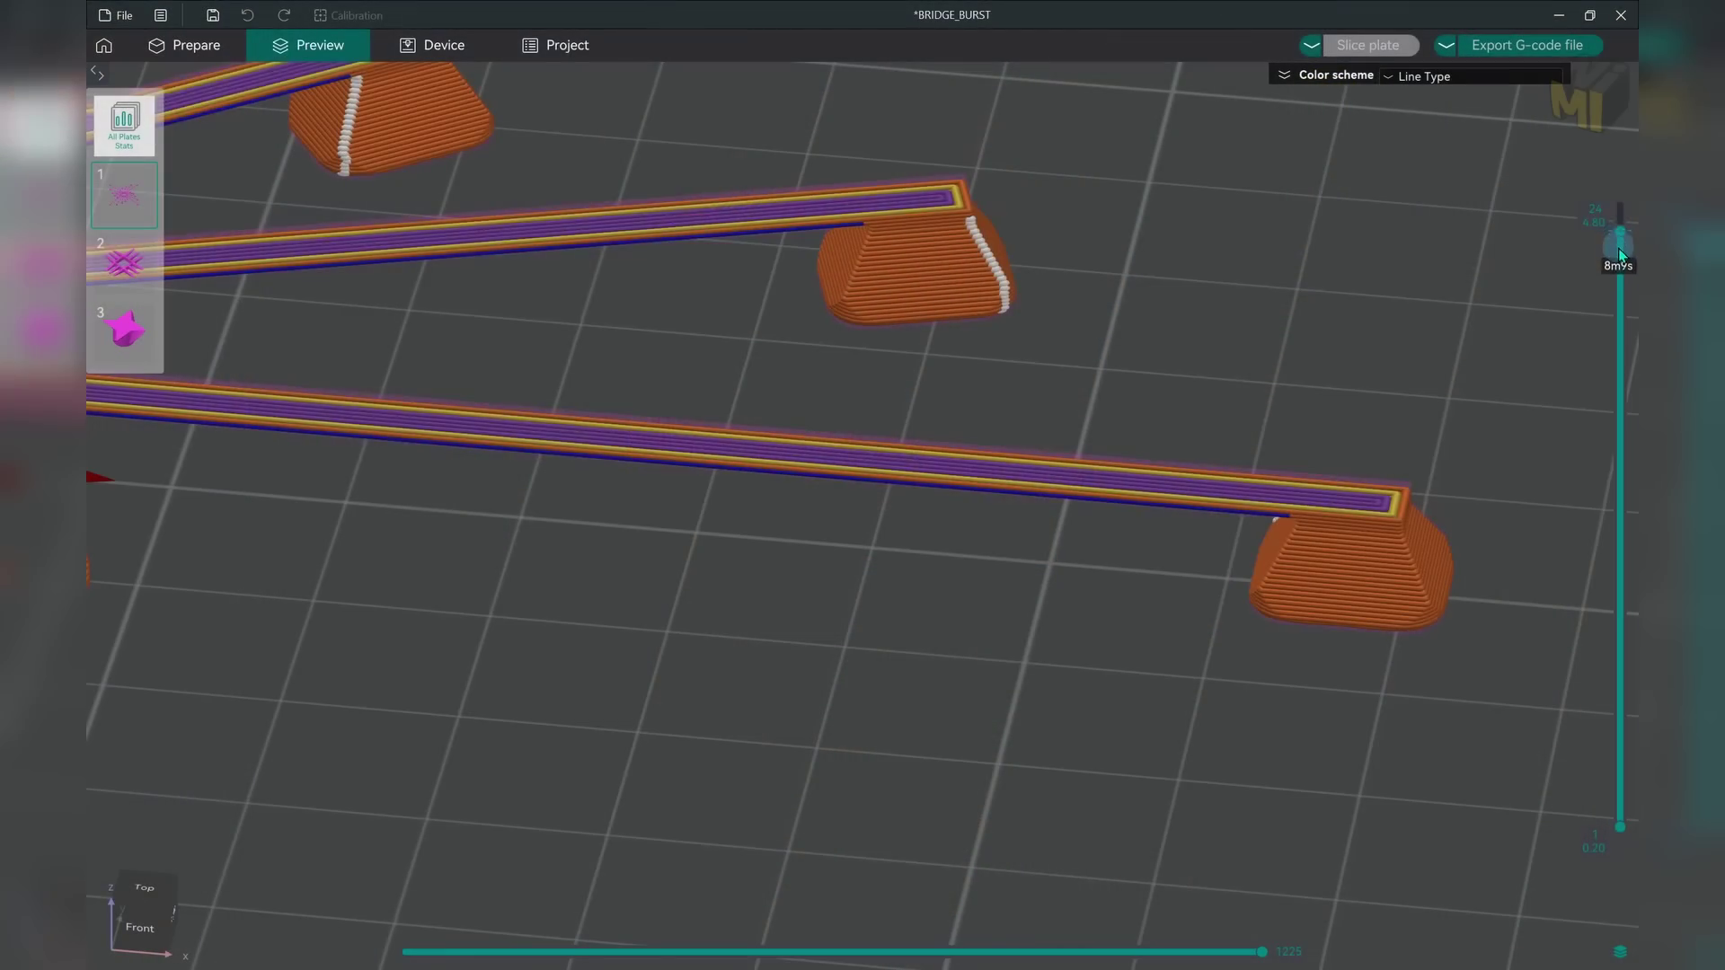
Step the bridge test's layer slider between layers 22 and 25, then orbit the spoked bridge model
left_click_drag(1620, 256, 1621, 303)
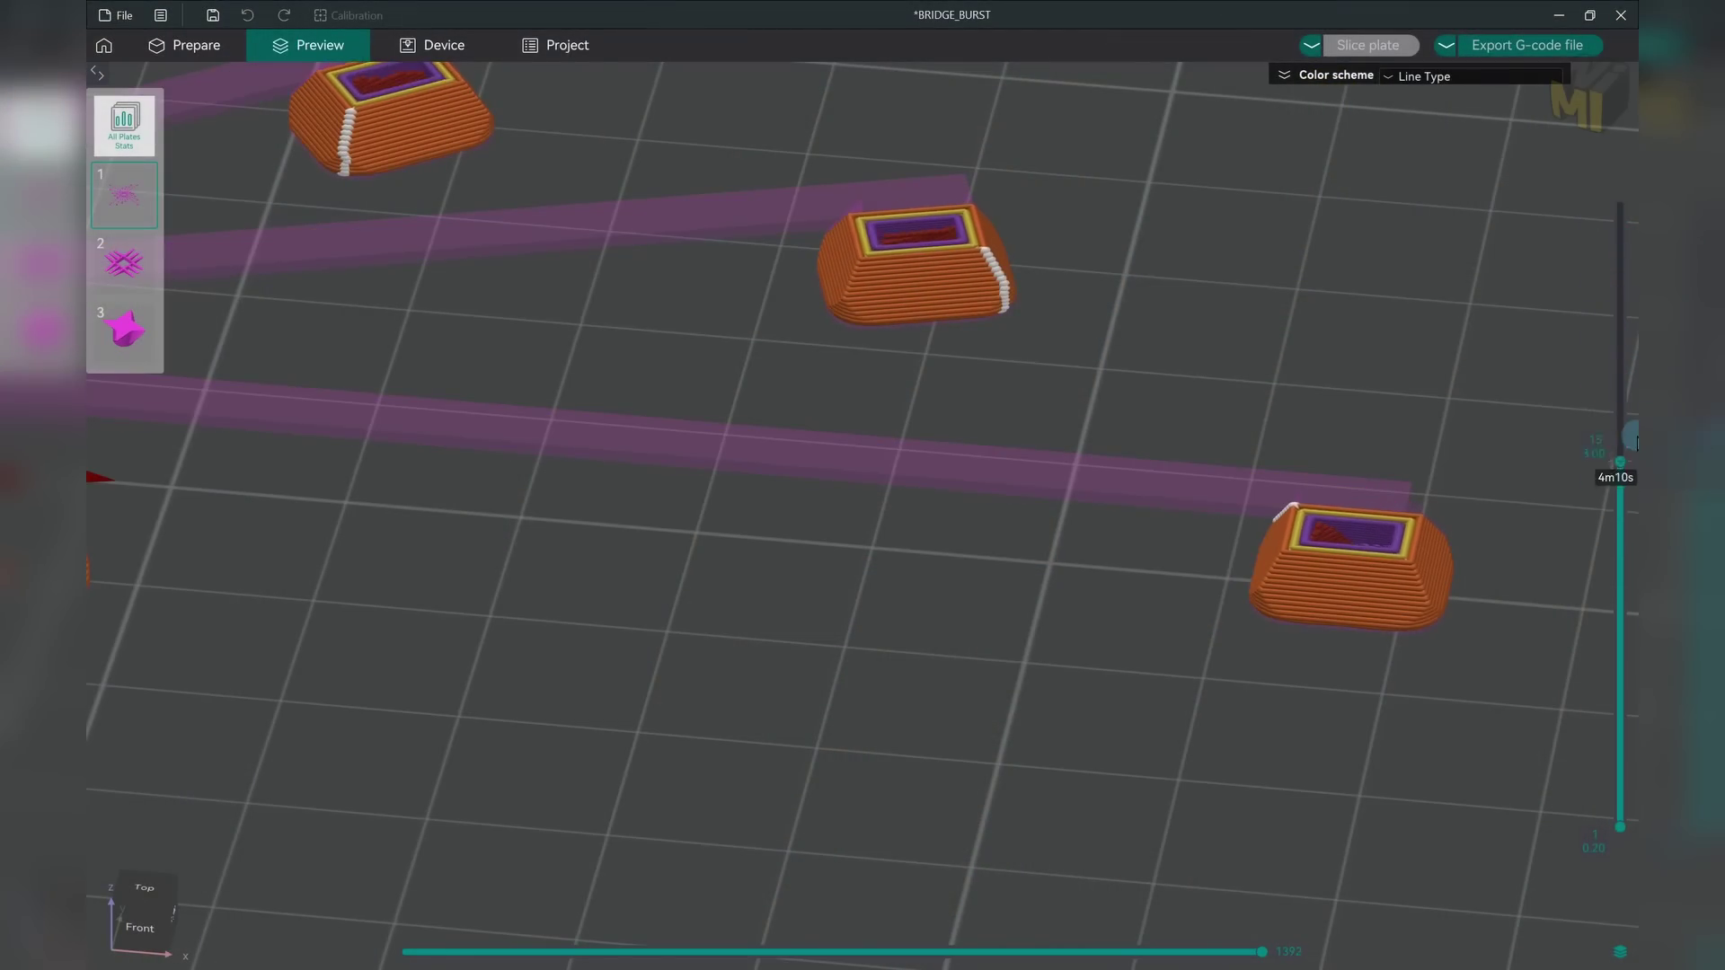
left_click_drag(1620, 281, 1621, 231)
scroll(1633, 236, "up", 1)
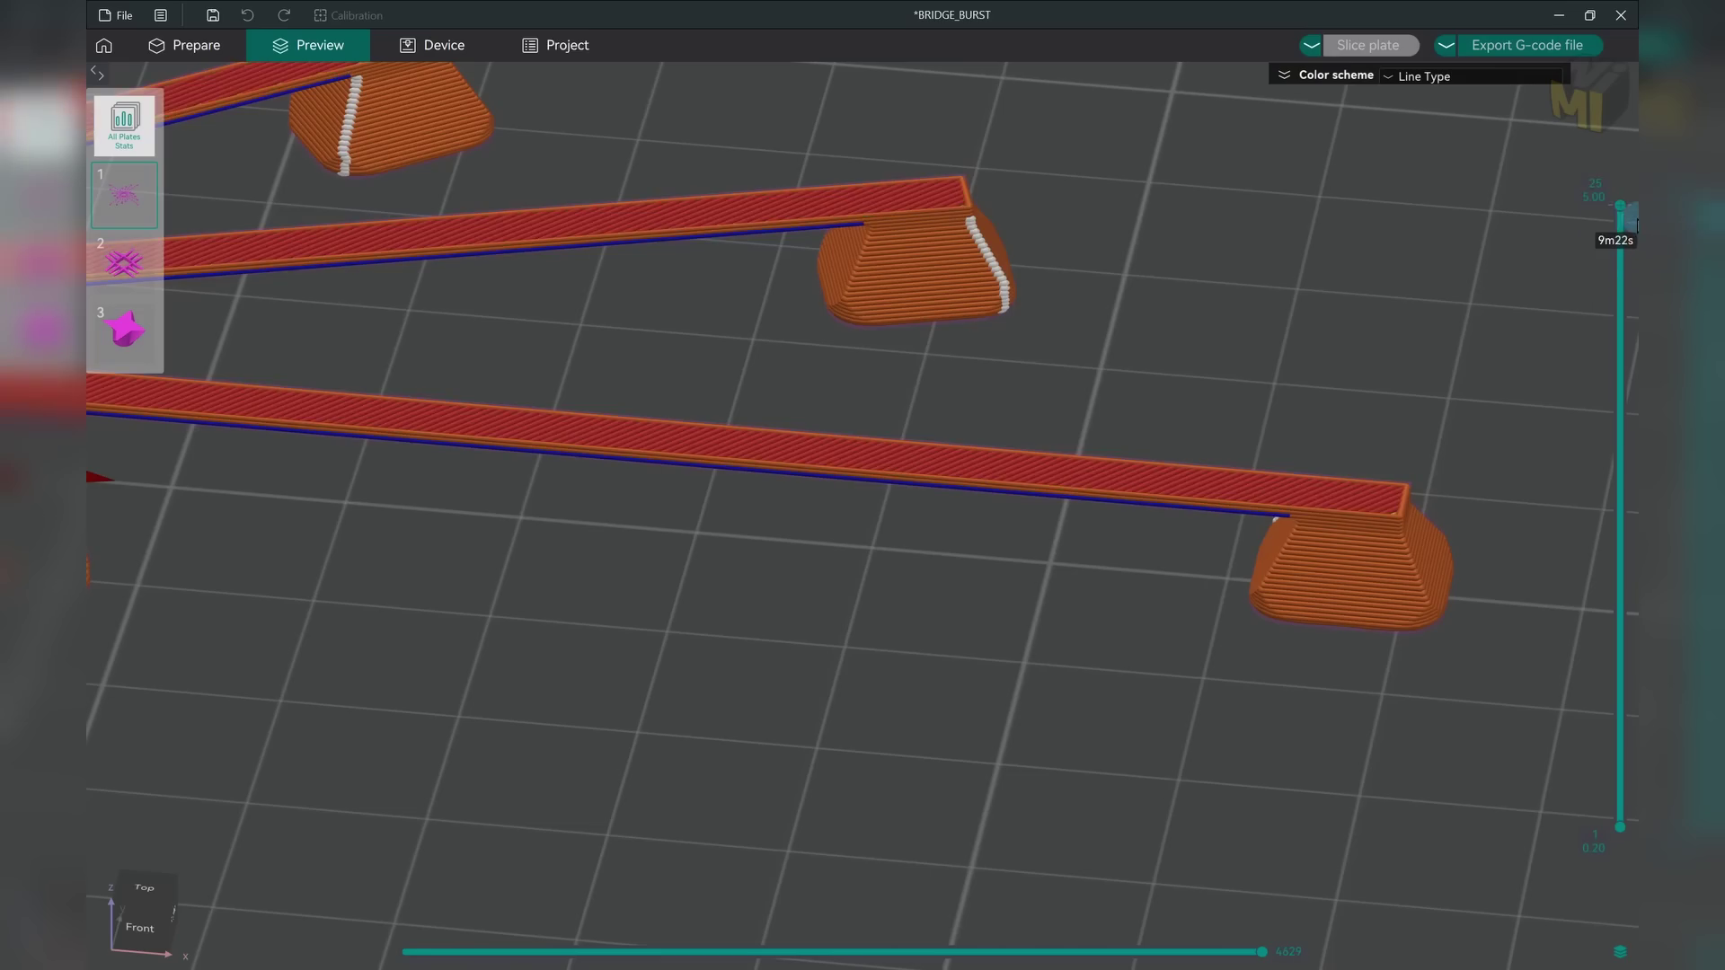
left_click_drag(1635, 209, 1632, 284)
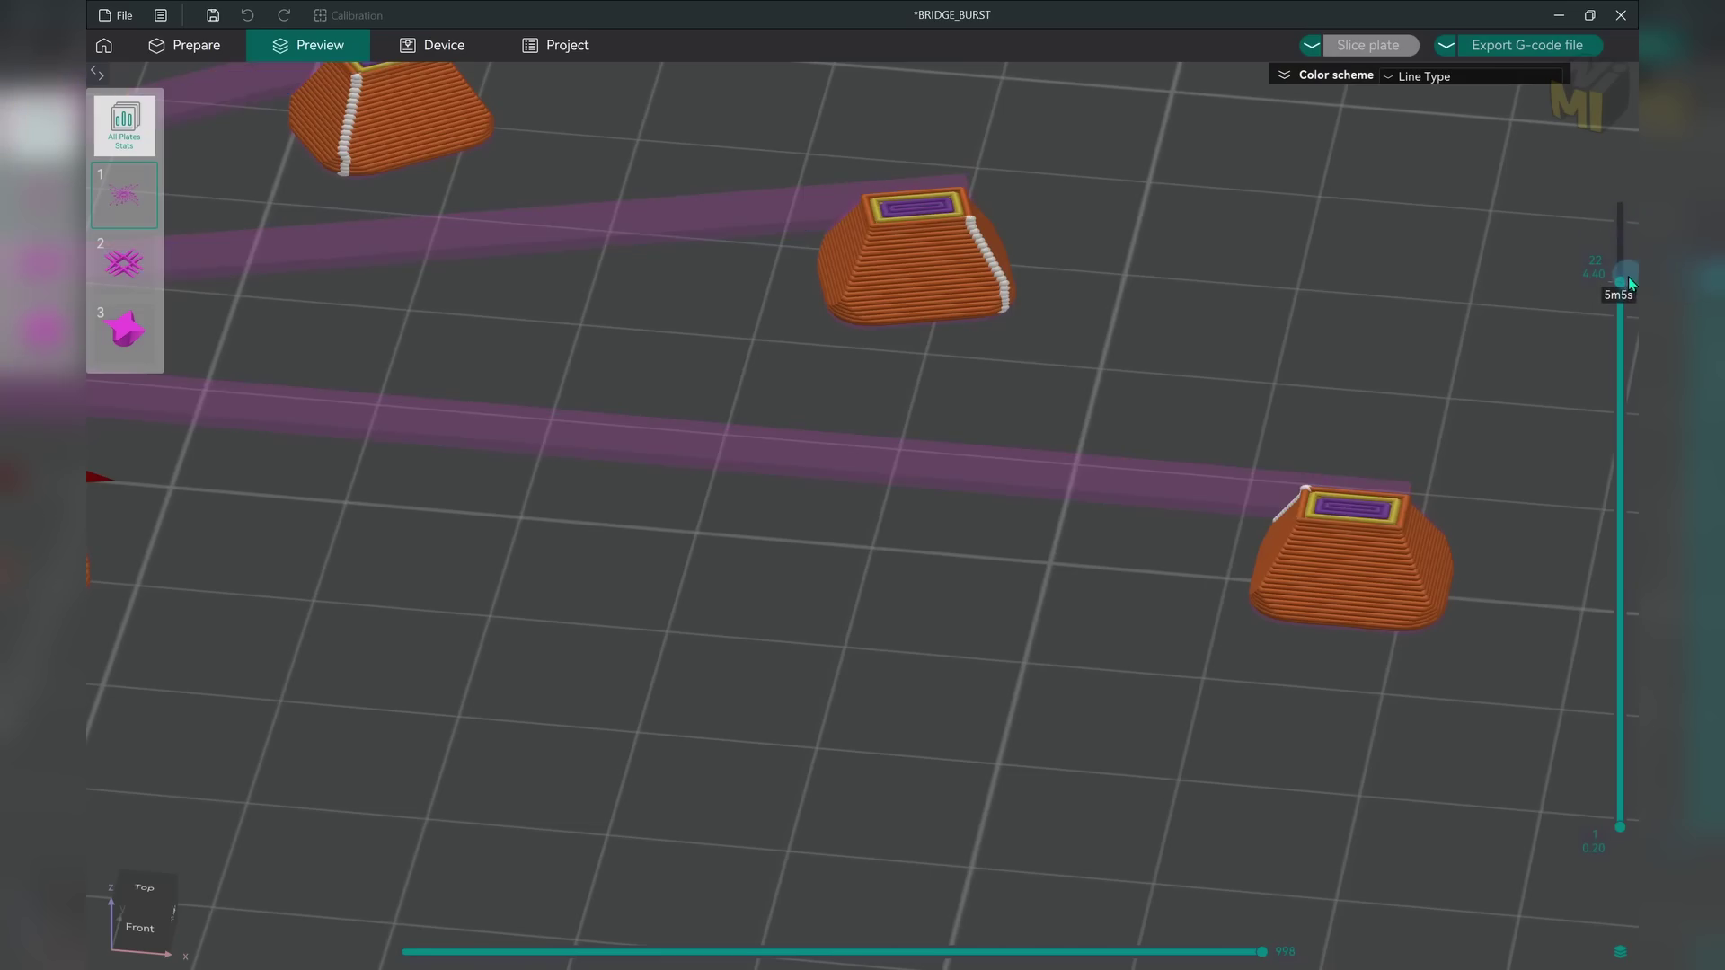
scroll(1631, 274, "up", 2)
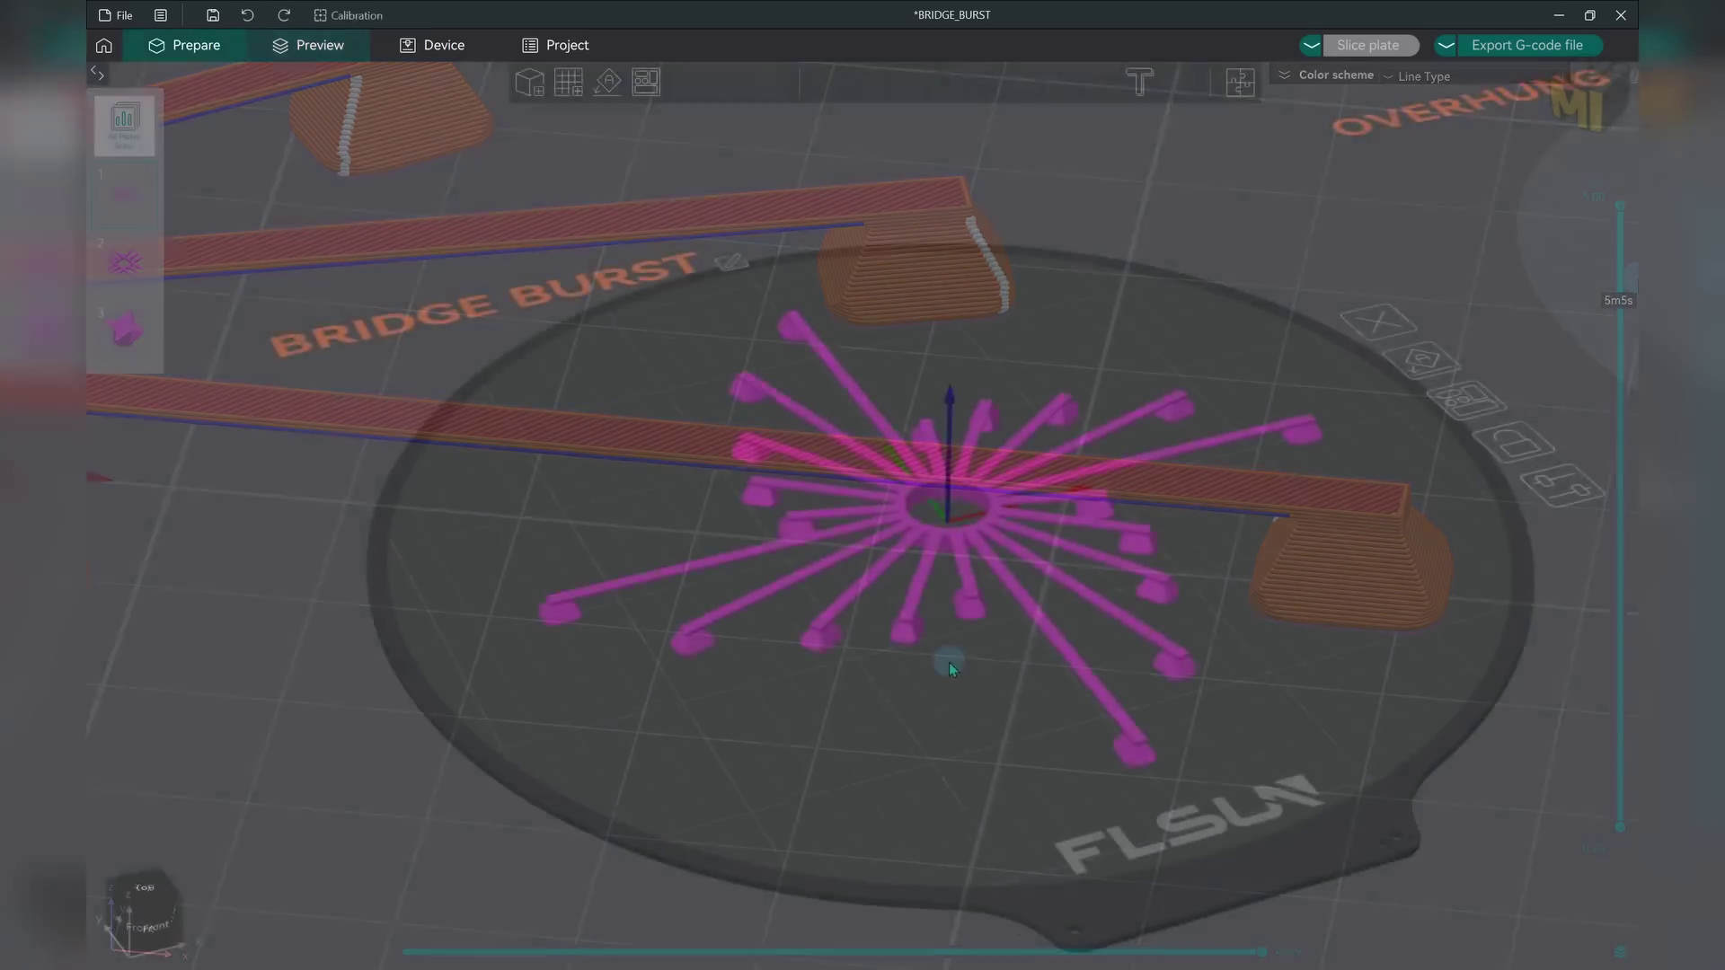
left_click_drag(961, 674, 878, 643)
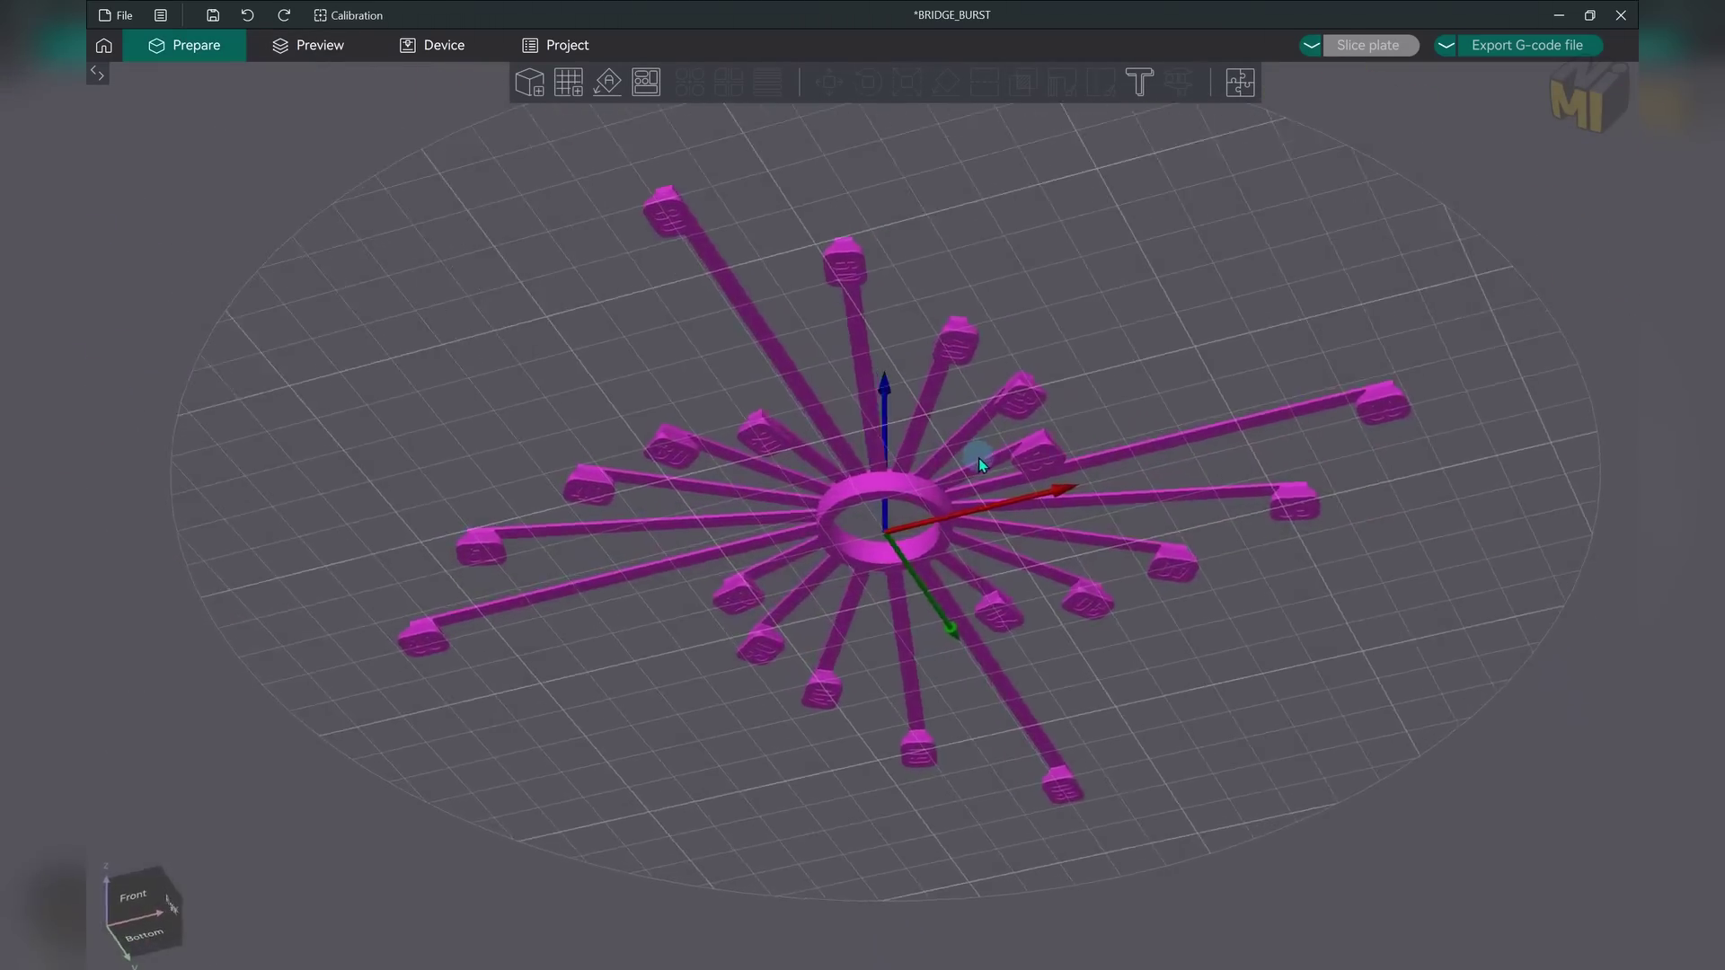
left_click_drag(978, 458, 880, 531)
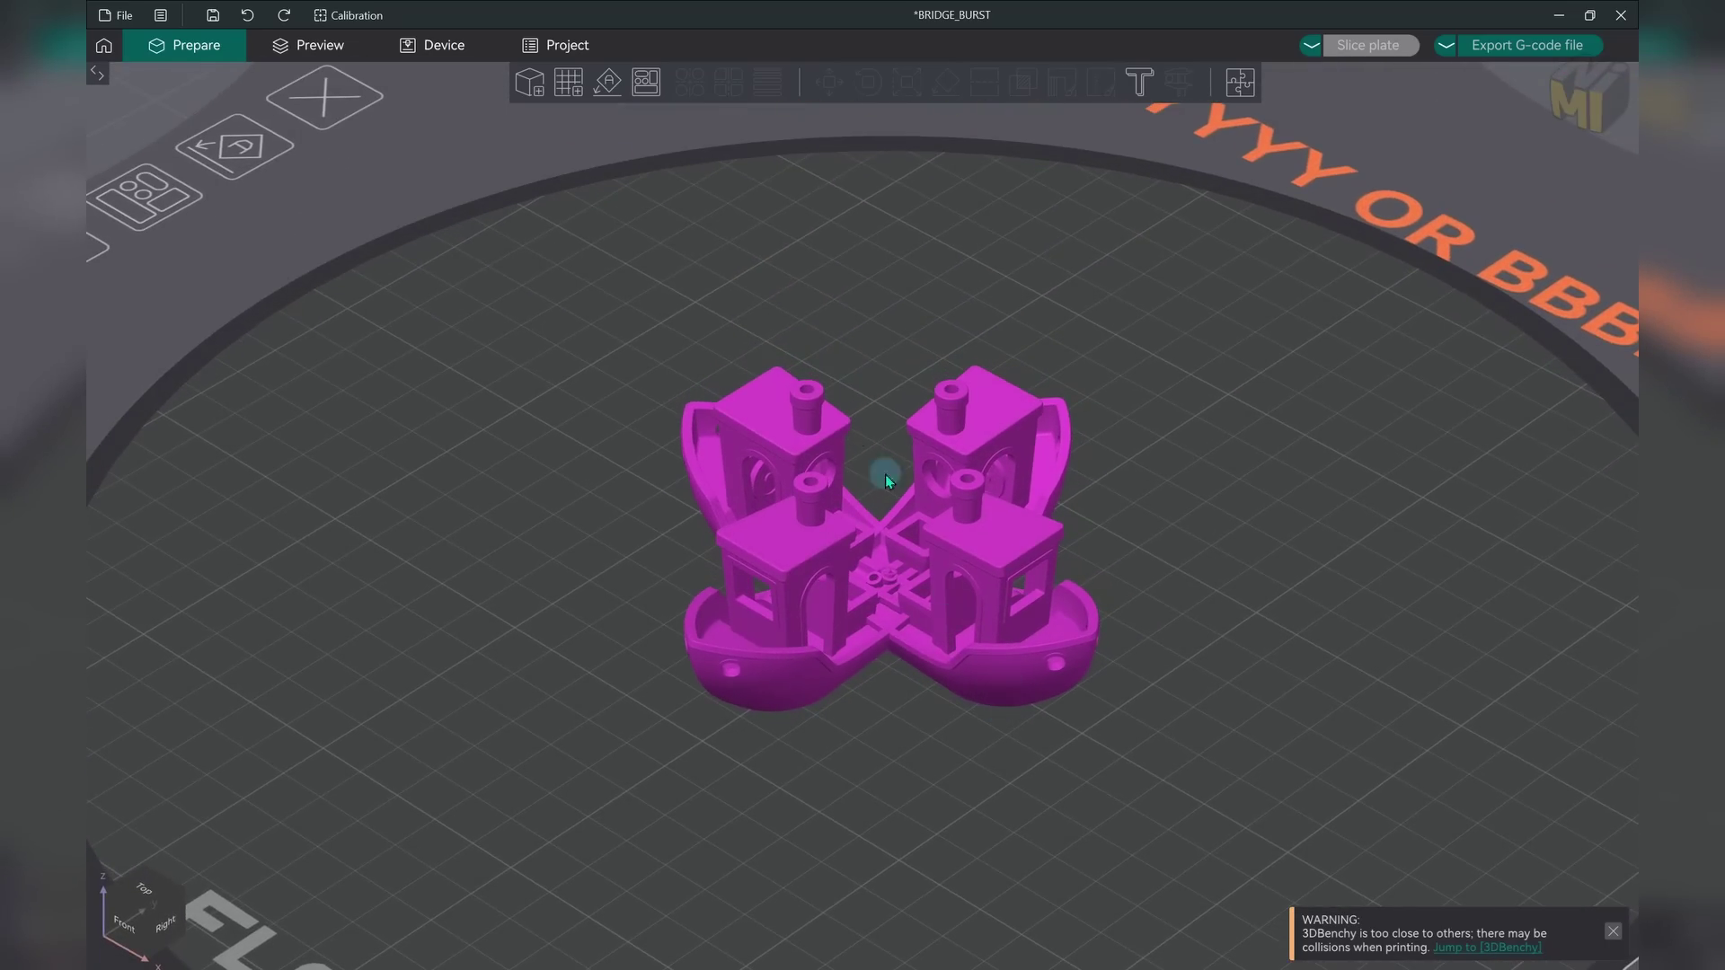
Preview the sliced four-Benchy plate cut down to layer 113 at Z 22.60
left_click(340, 52)
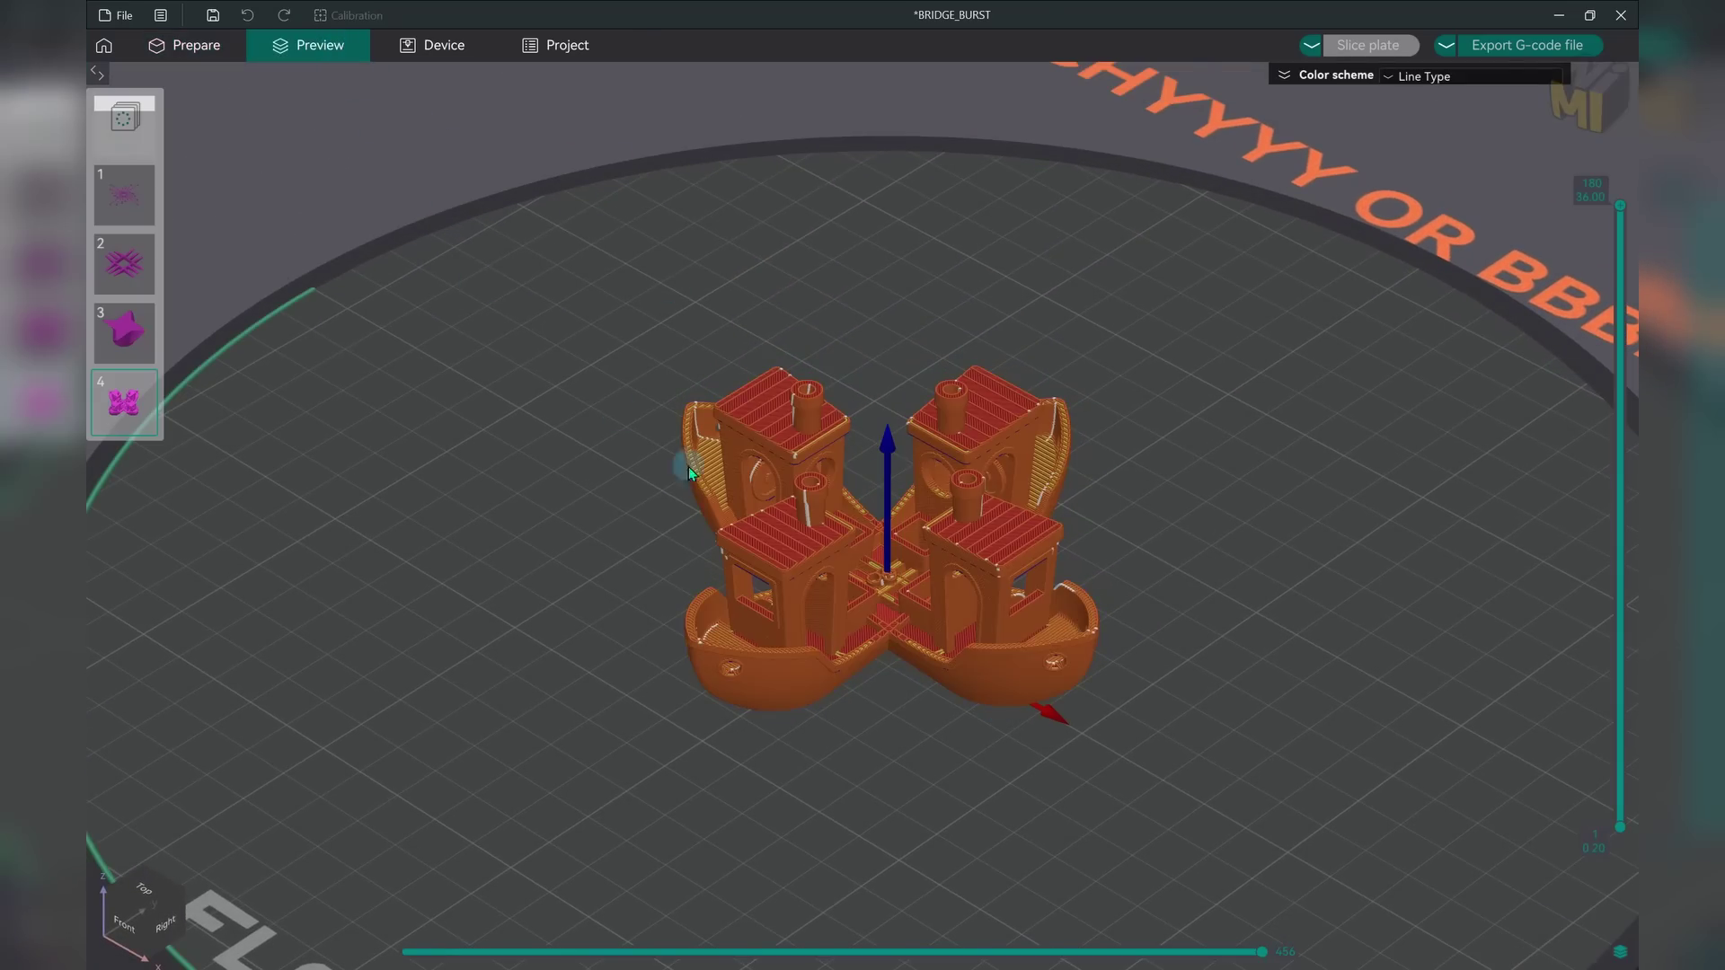
scroll(762, 547, "up", 5)
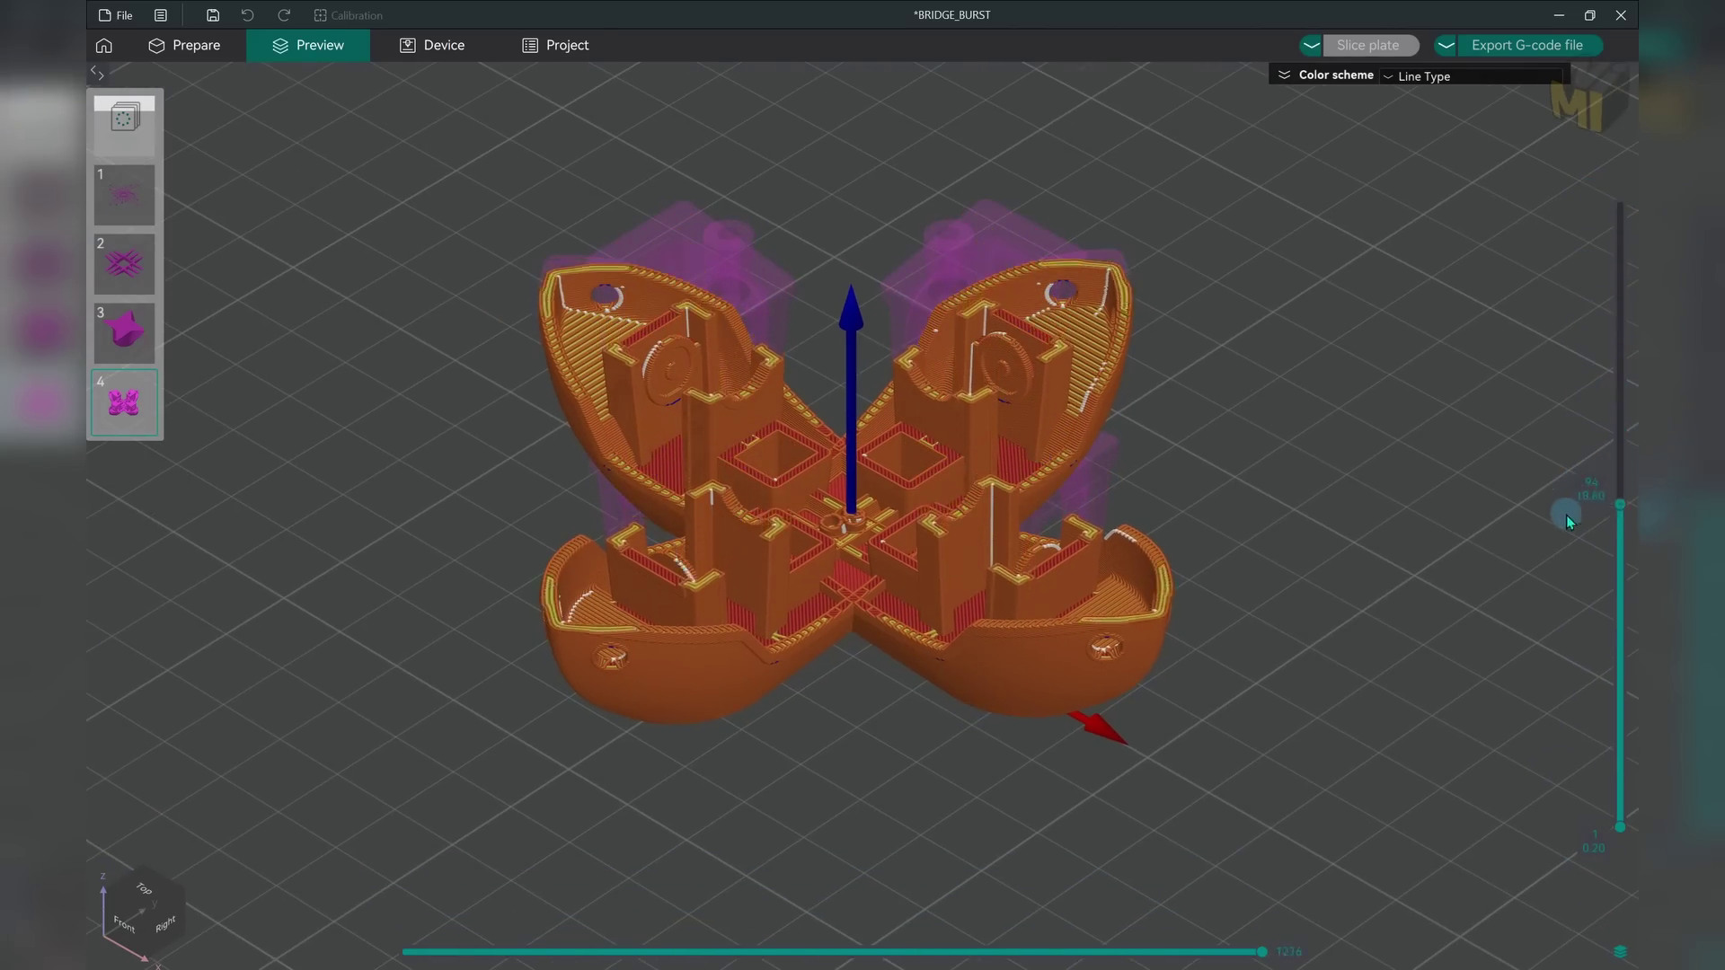
left_click_drag(1540, 612, 1513, 386)
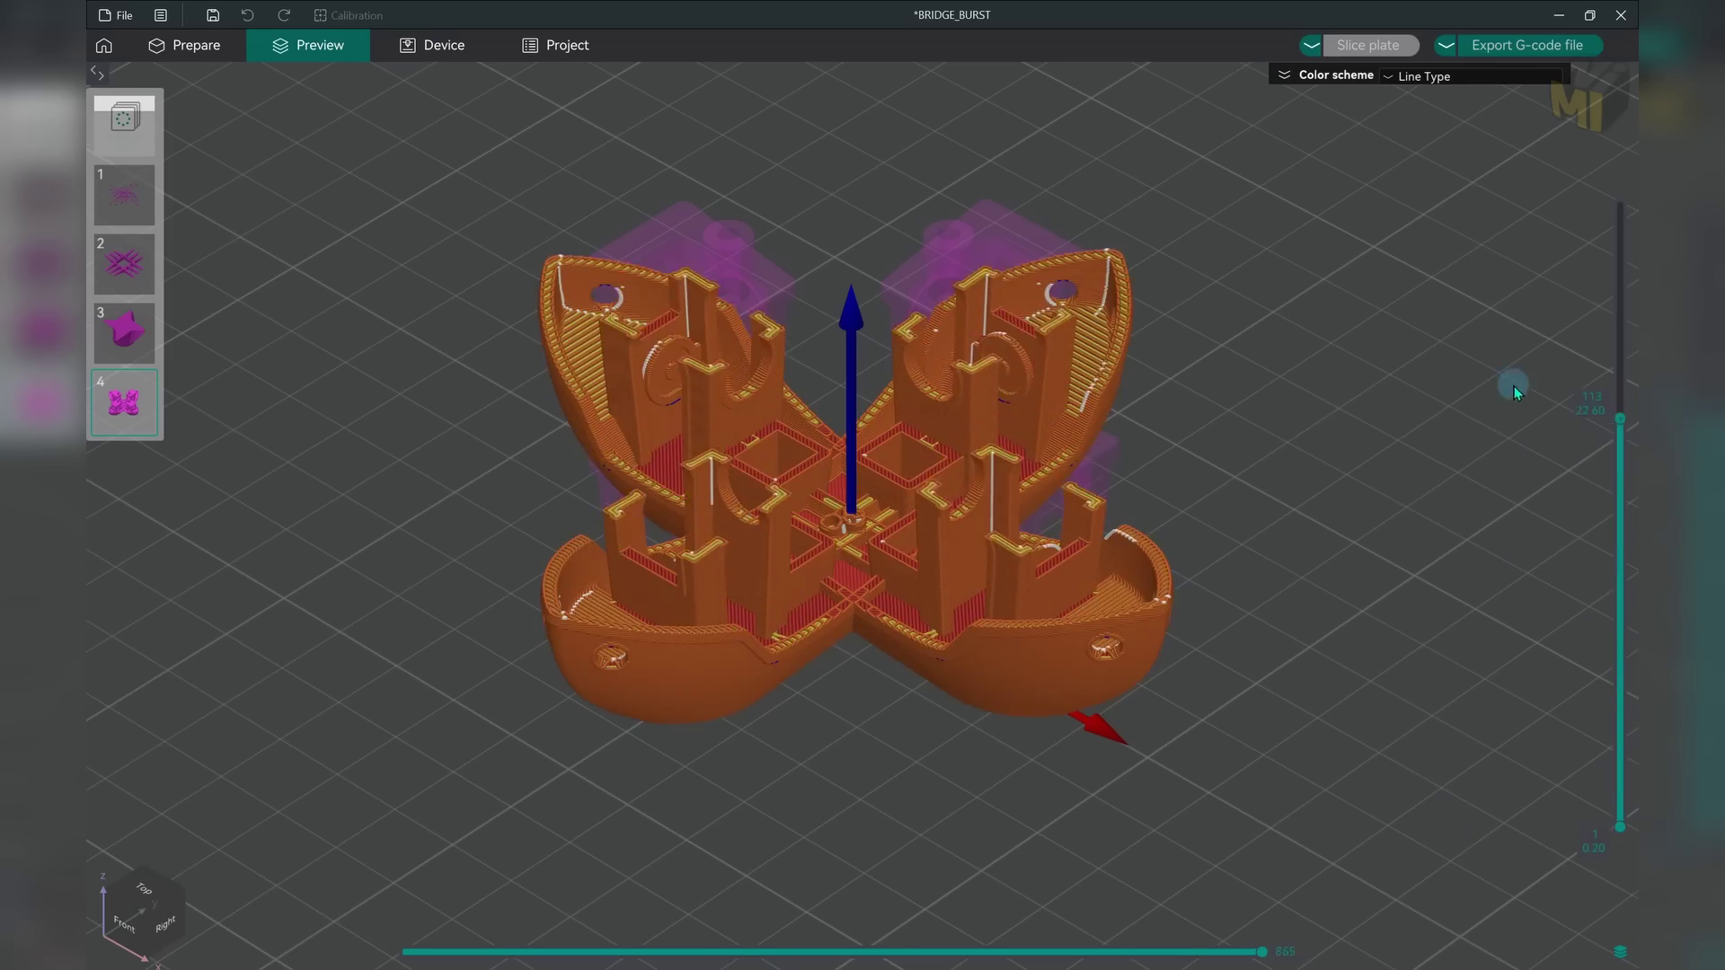